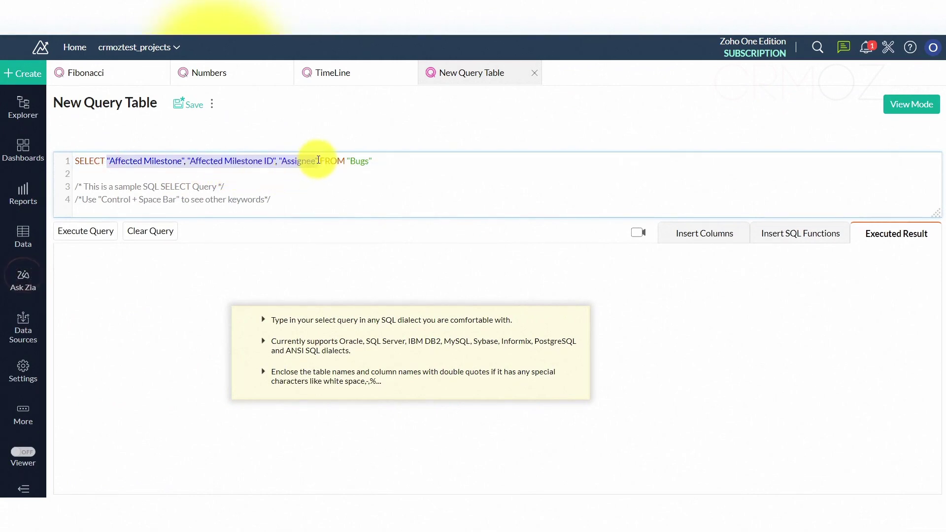
Remove the sample column names from the SELECT clause and rename the query table as 3-level SQL
key(BackSpace)
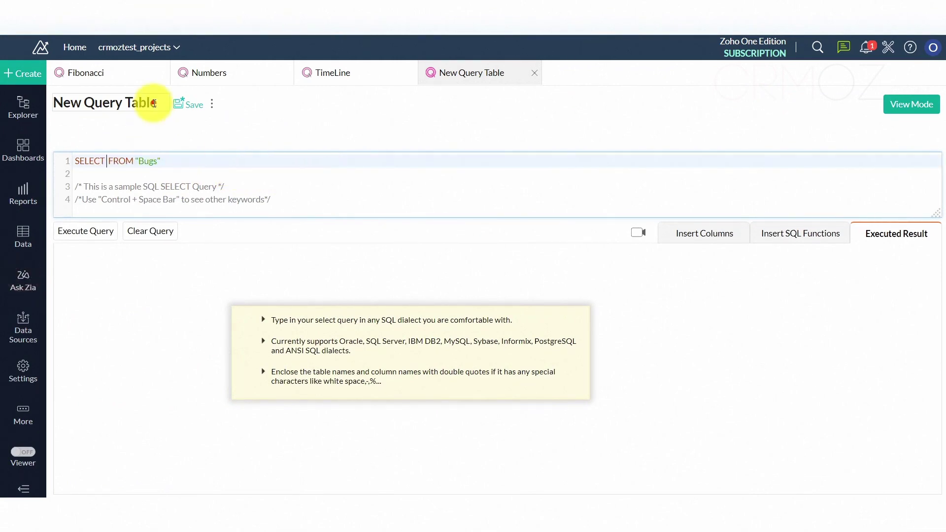
click(162, 105)
triple_click(161, 106)
text(3)
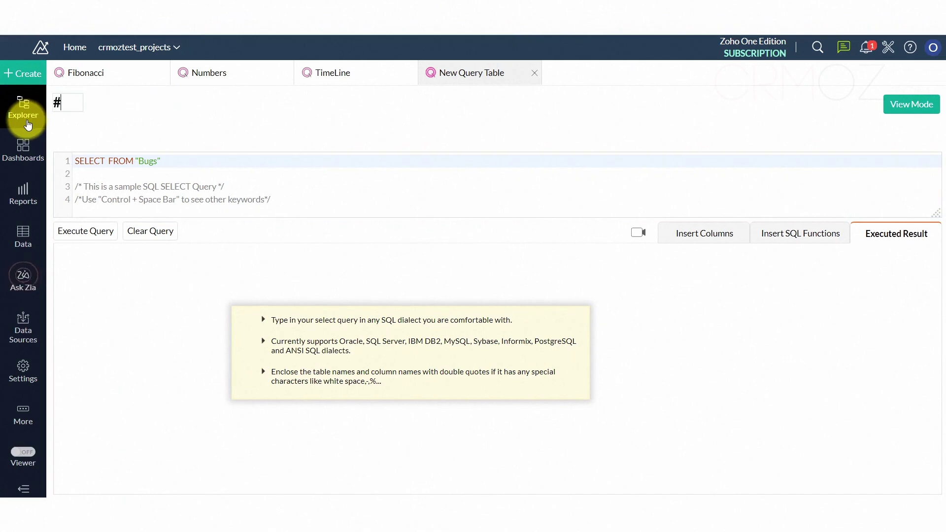
text(leve)
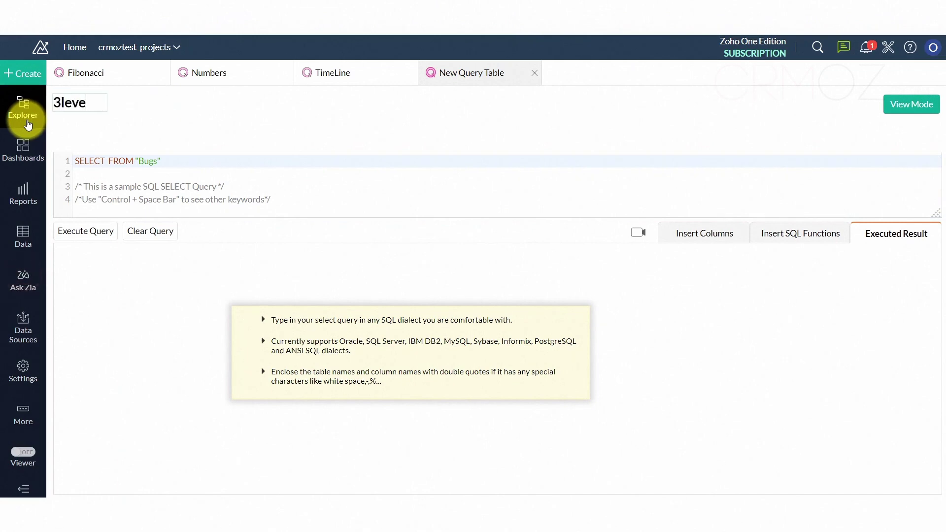
text(l SQL)
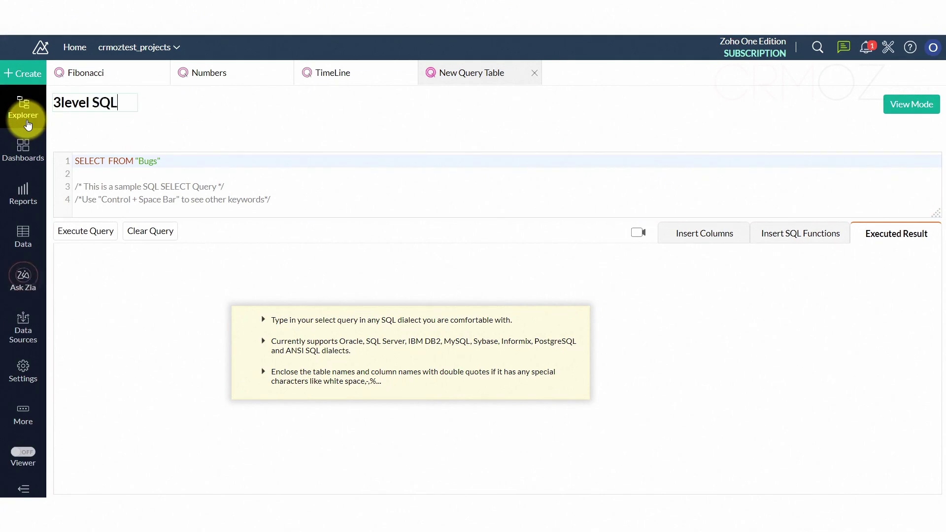
click(59, 102)
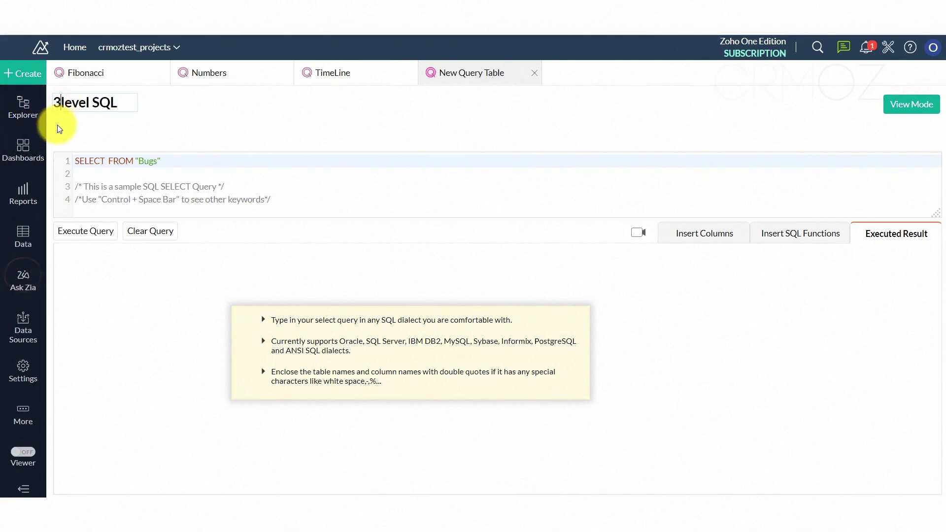
text(-)
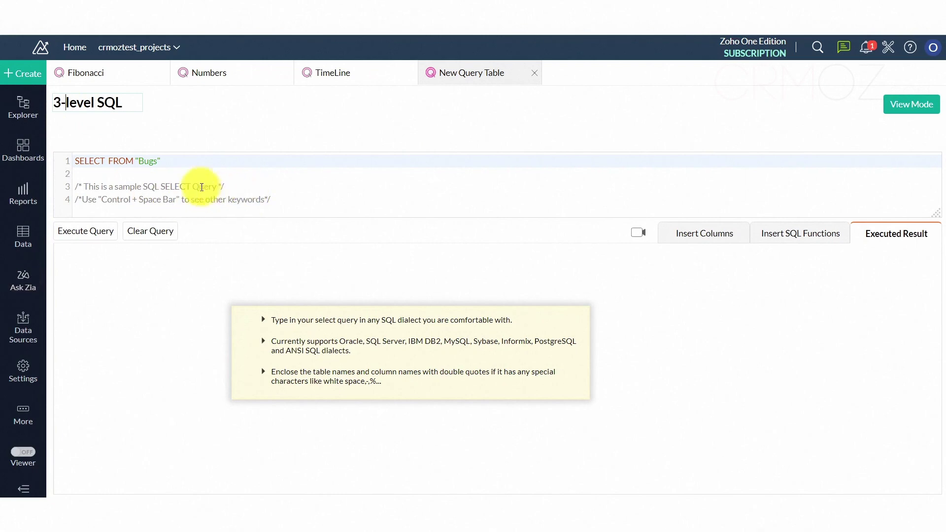
Replace the "Bugs" table in the FROM clause with the Fibonacci query table from the list of insertable tables
click(157, 158)
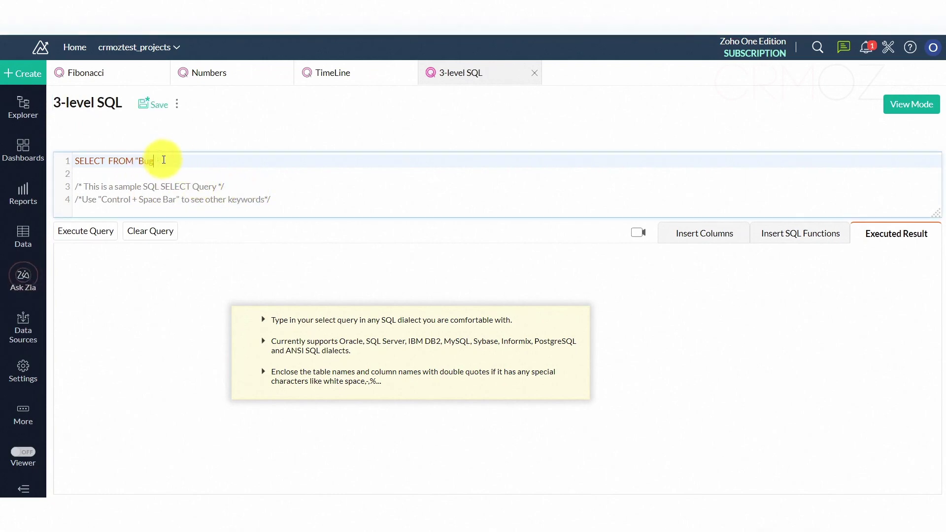
key(BackSpace)
click(690, 233)
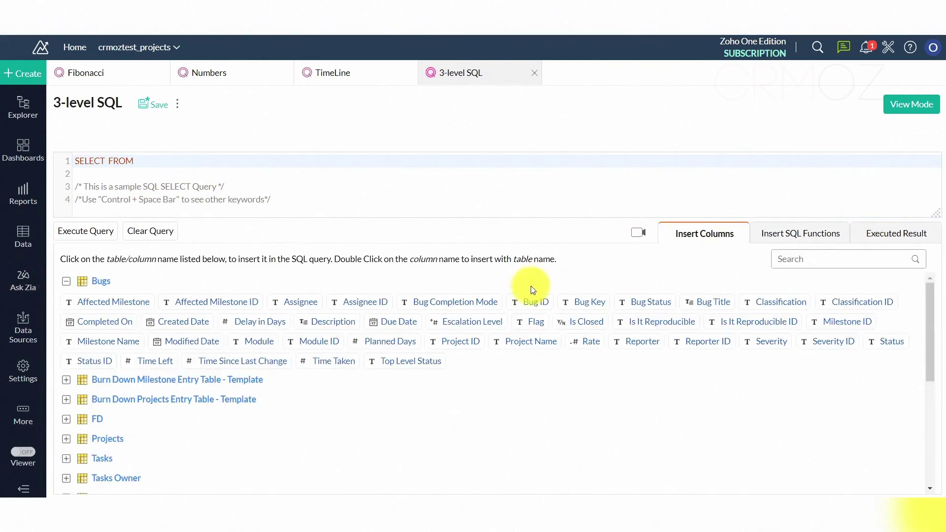
click(66, 281)
scroll(135, 386, down, 3)
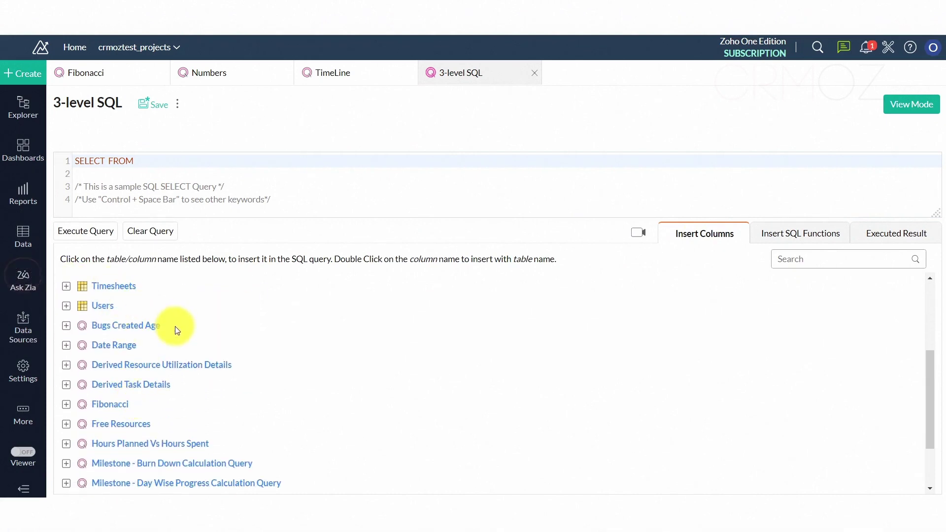
scroll(178, 345, up, 1)
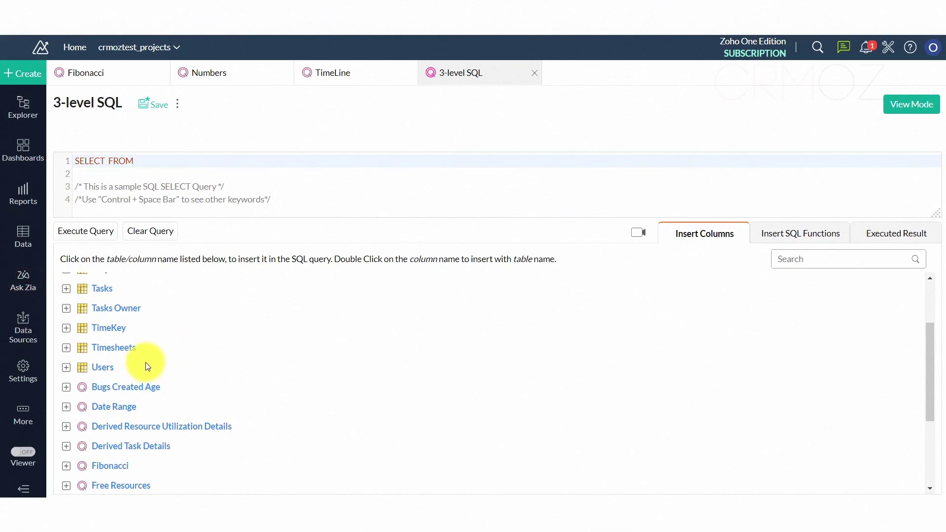
scroll(132, 368, up, 1)
scroll(131, 377, down, 2)
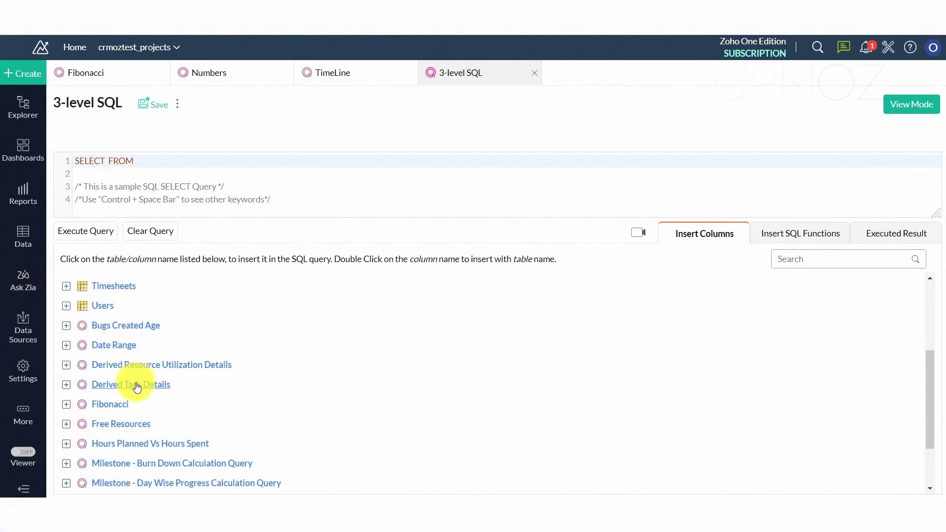
click(106, 405)
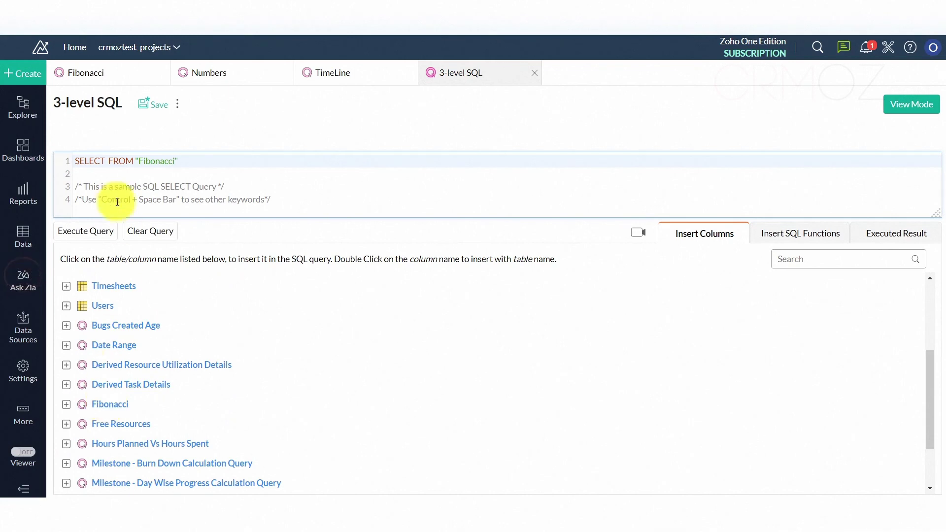
Insert the table-qualified column "Fibonacci"."Number" between SELECT and FROM
click(105, 161)
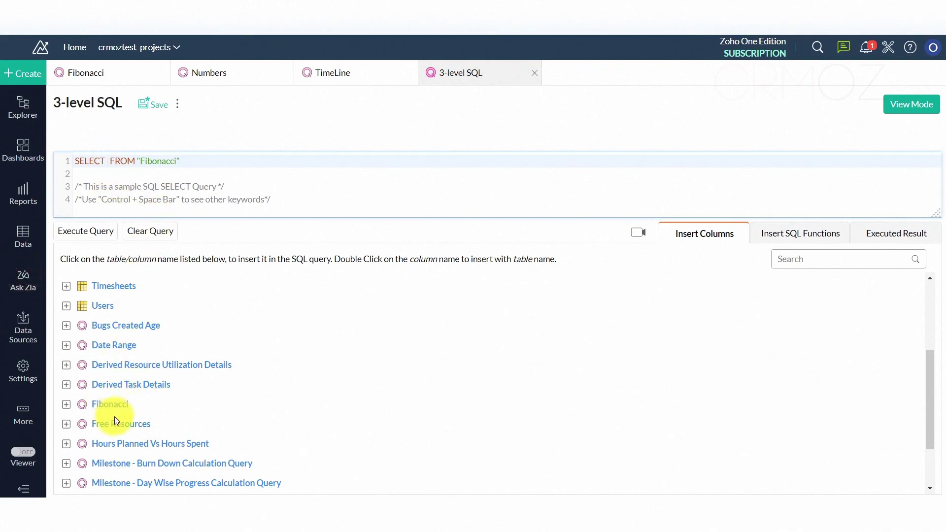
click(106, 406)
click(66, 404)
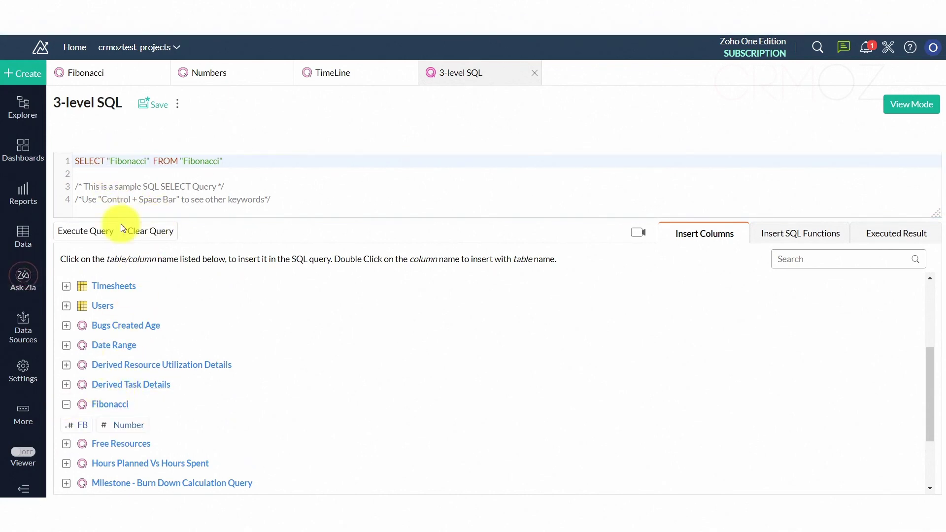
click(149, 161)
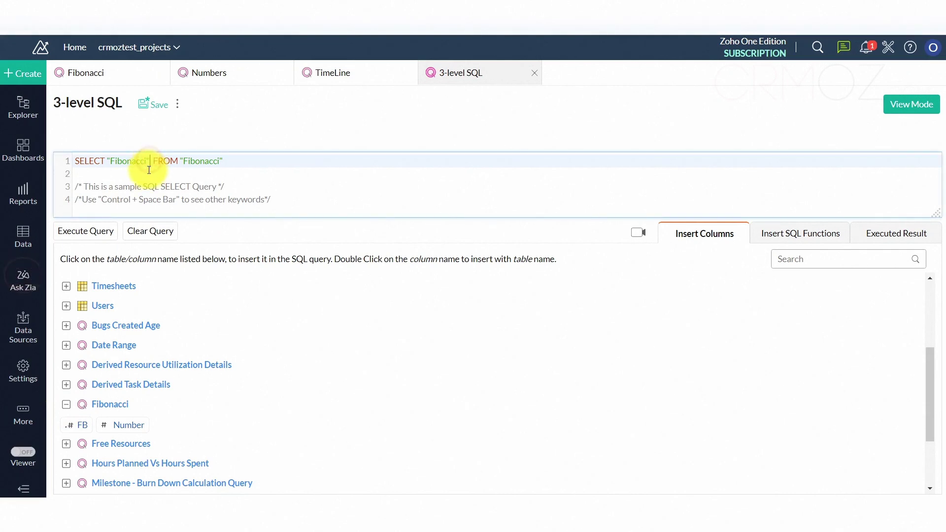
text(.)
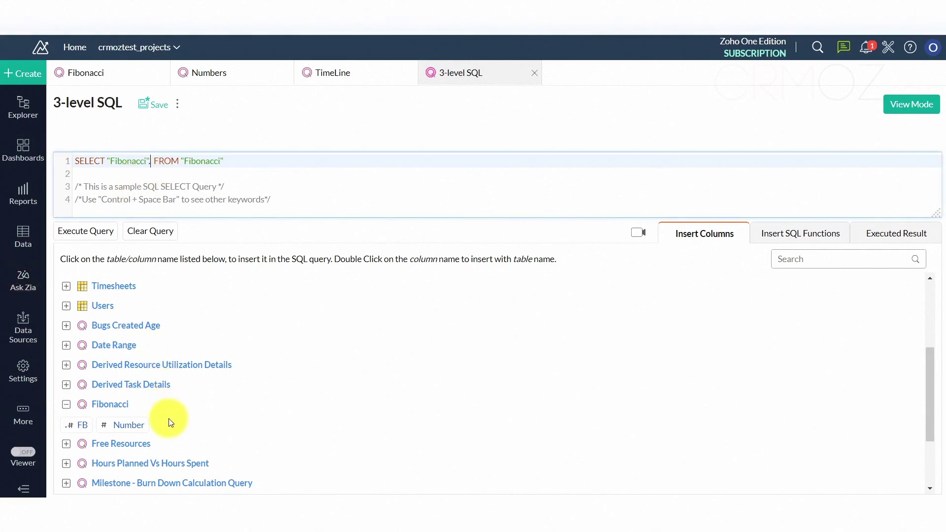
click(122, 428)
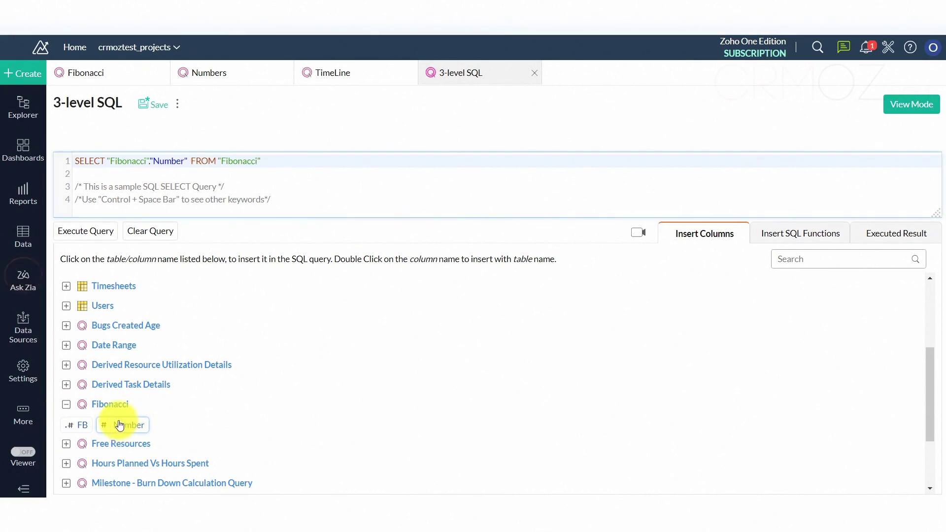
Add "Fibonacci"."FB" as a second comma-separated column, reusing the table name from the first column as its prefix
text(,)
click(81, 428)
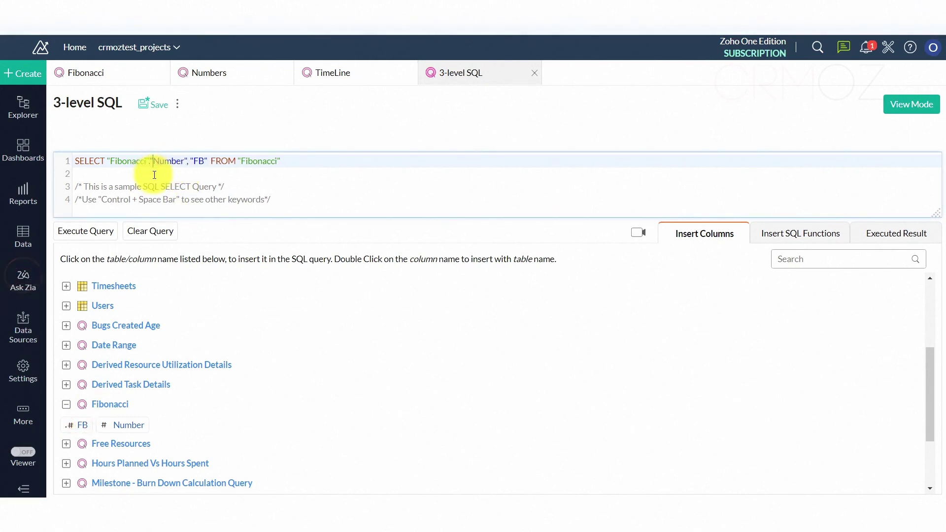
text(,)
key(ctrl+shift+Left)
key(ctrl+shift+Left)
key(ctrl+c)
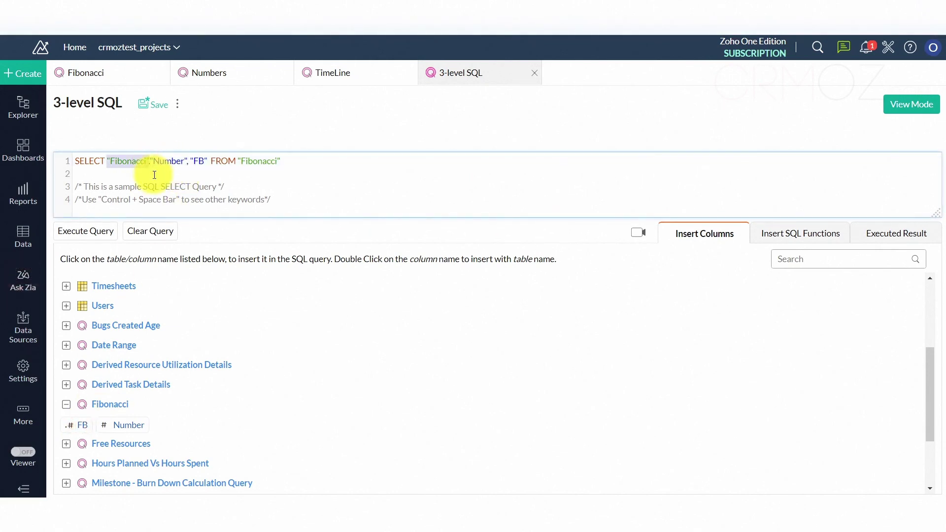
key(Right)
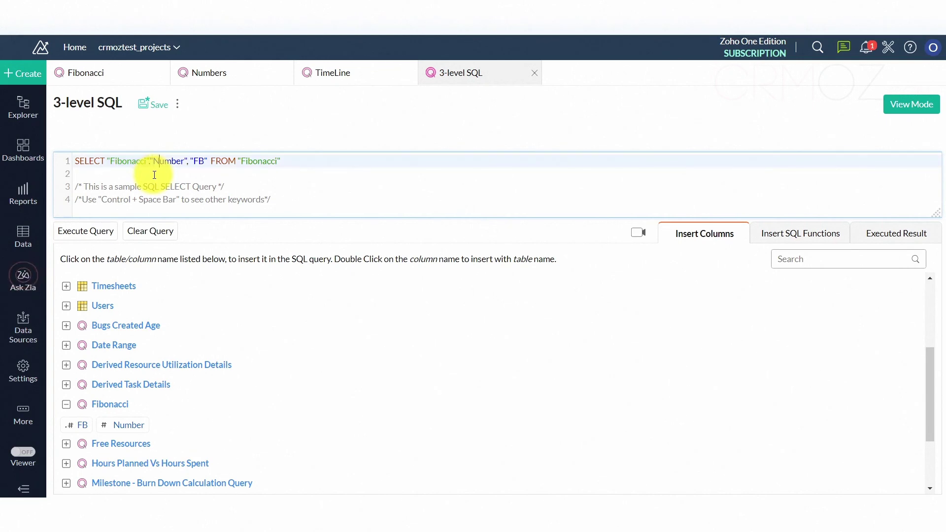
key(ctrl+v)
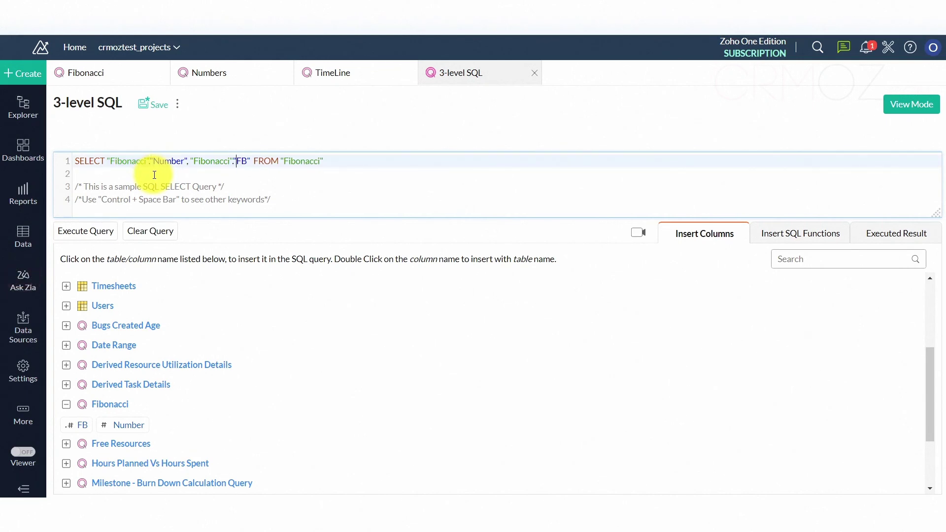
Split the query so that SELECT, each of the two columns and the FROM clause stand on separate lines
key(Return)
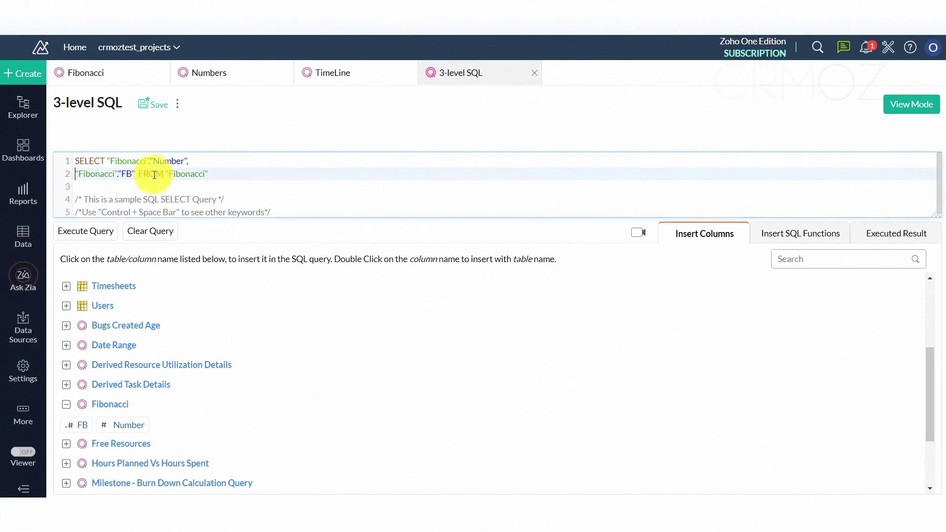
click(108, 160)
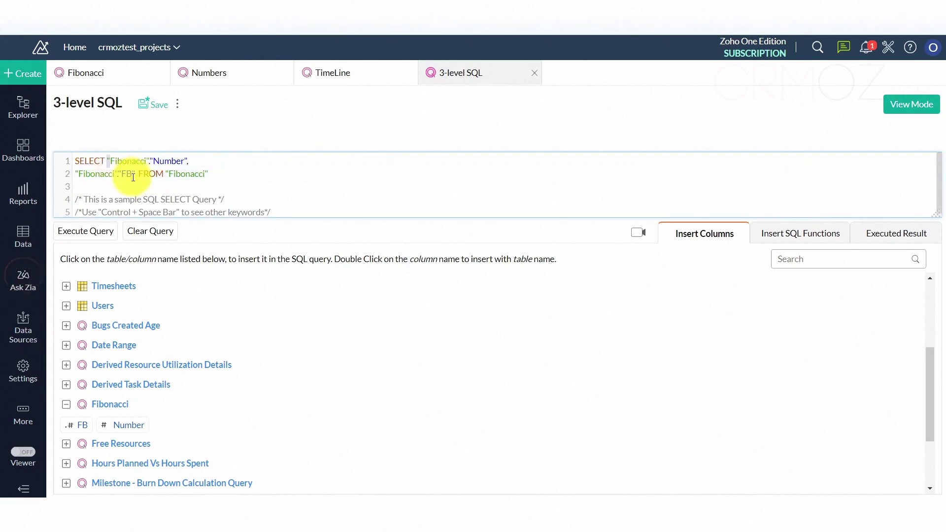
key(Return)
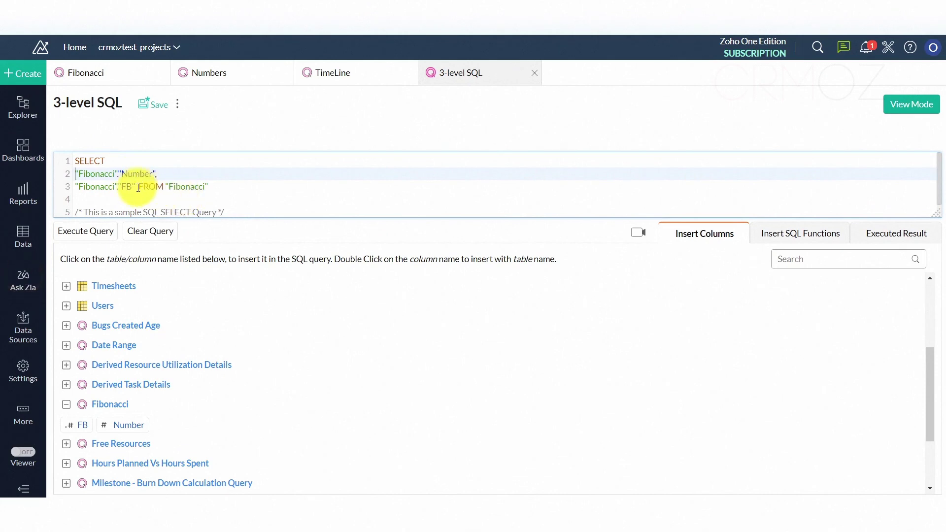
click(139, 186)
key(Return)
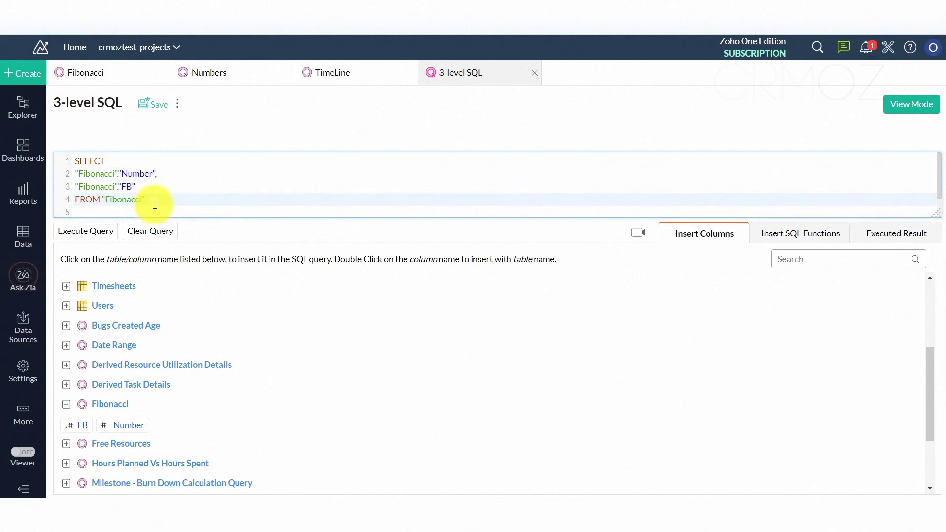
Save the query table under the name 3-level SQL and execute the query to review its result rows
click(157, 104)
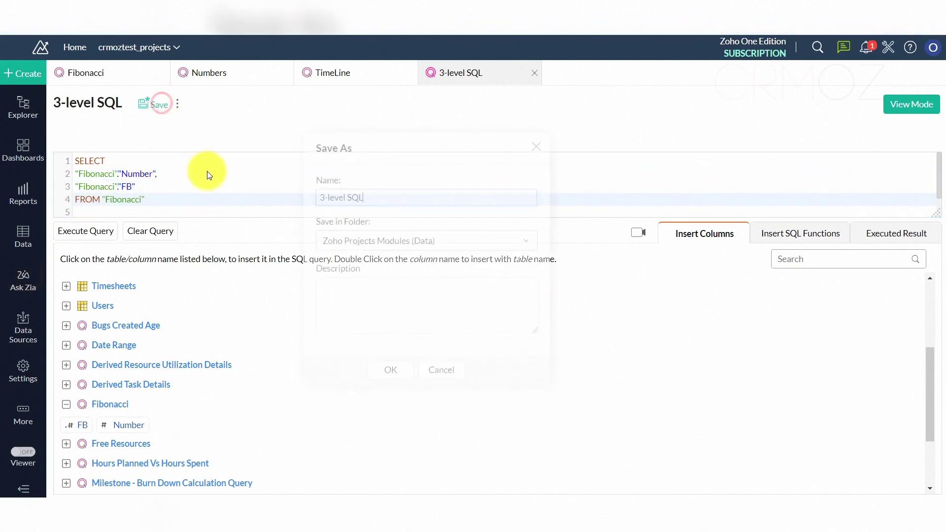
click(396, 373)
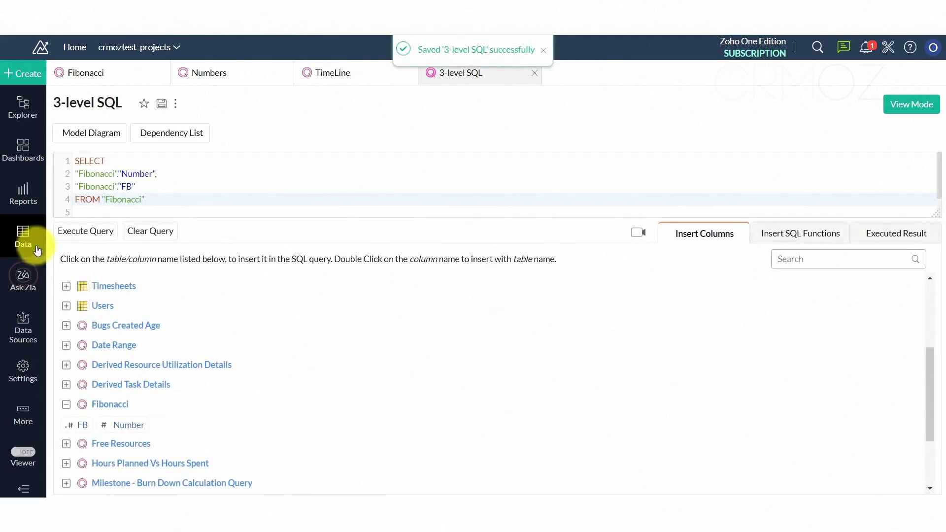
click(76, 233)
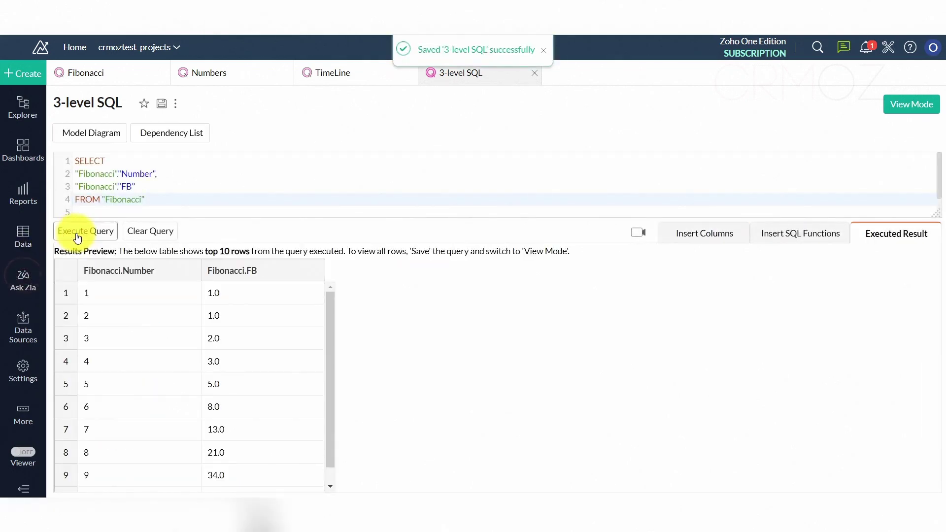
drag(330, 302, 323, 419)
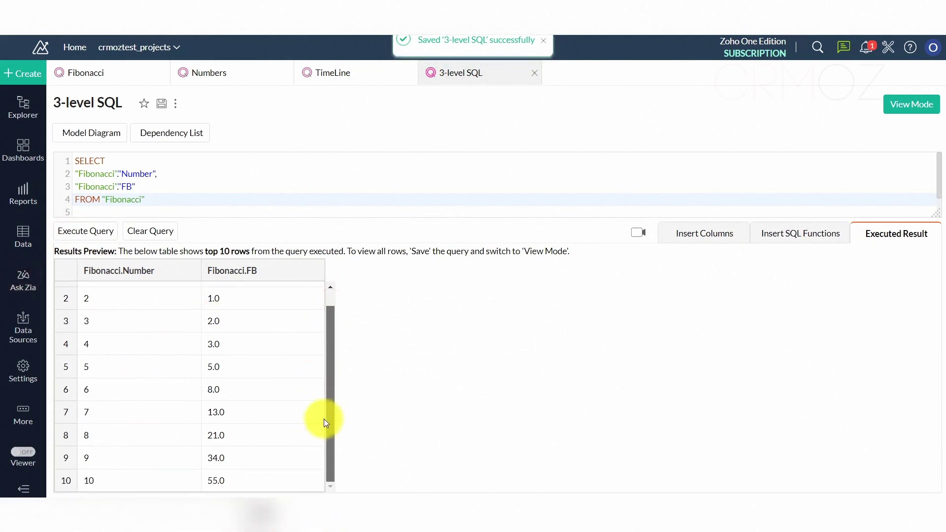
click(333, 300)
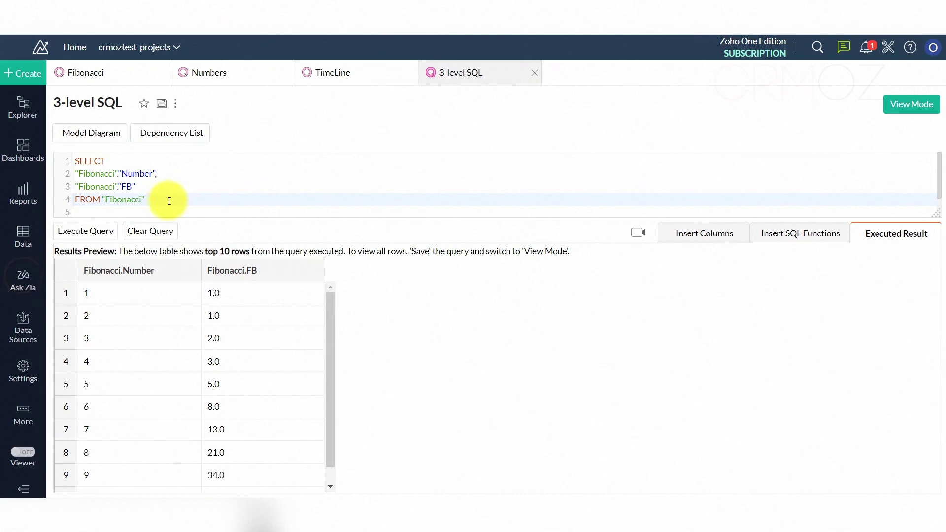
Extend the FROM clause after "Fibonacci" with a join to the "TimeLine" query table, placing its name on a new line
click(142, 185)
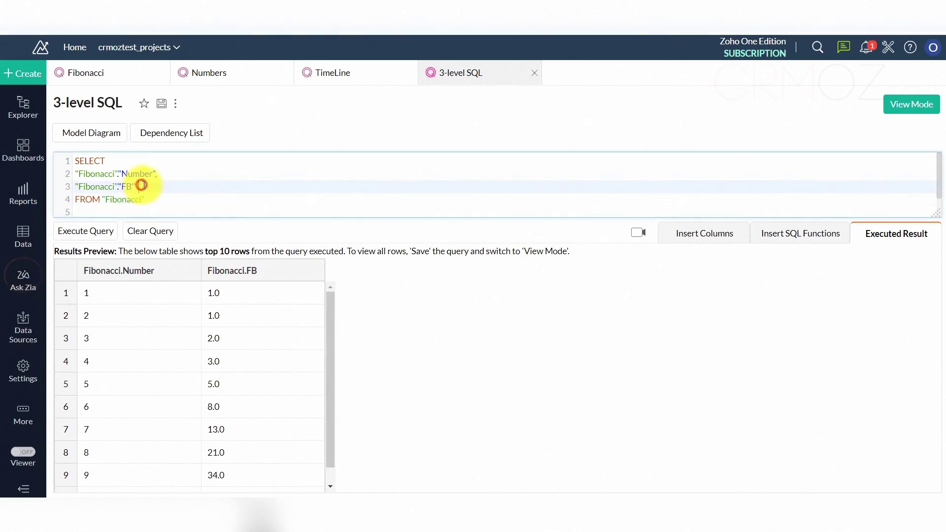
click(171, 196)
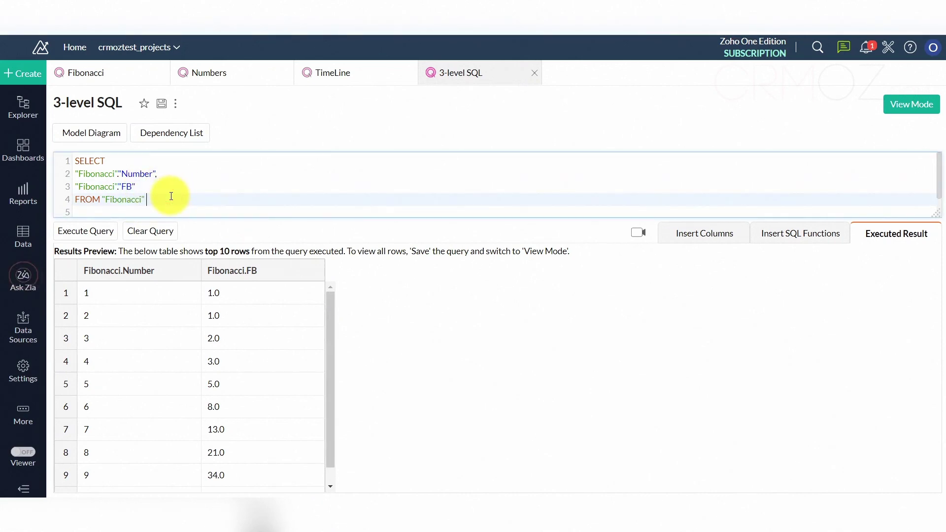
text(join)
key(Return)
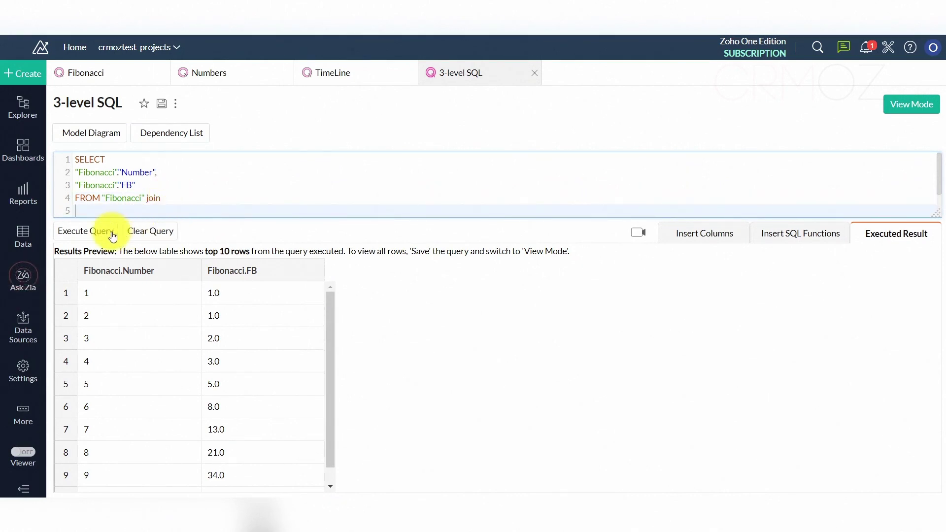
click(692, 237)
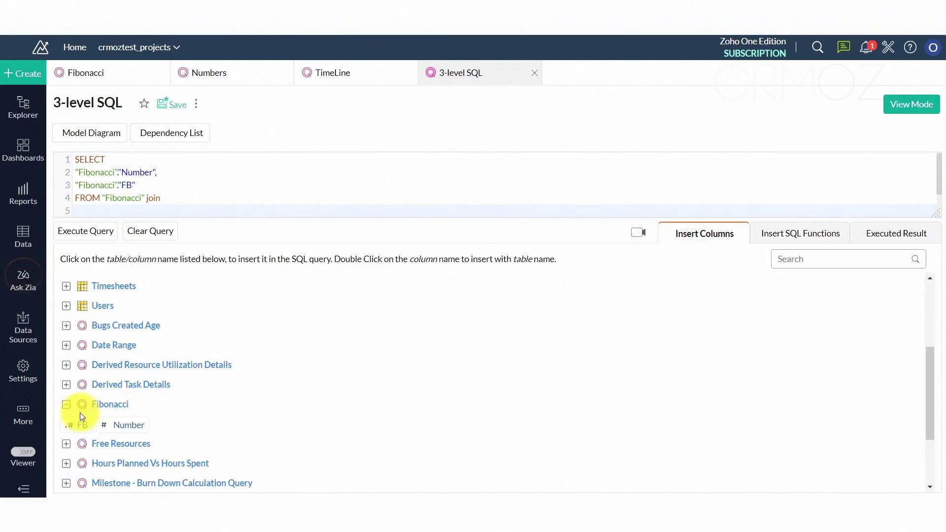
click(66, 405)
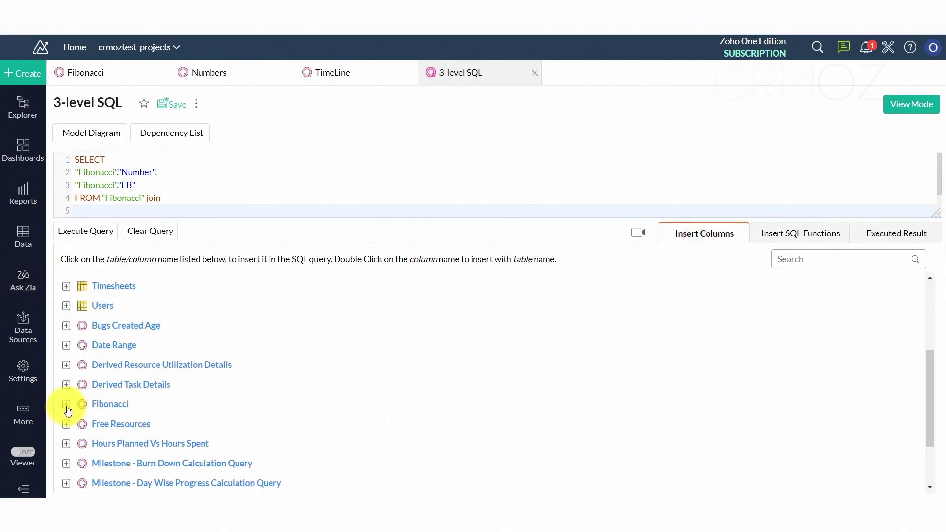
scroll(77, 416, down, 2)
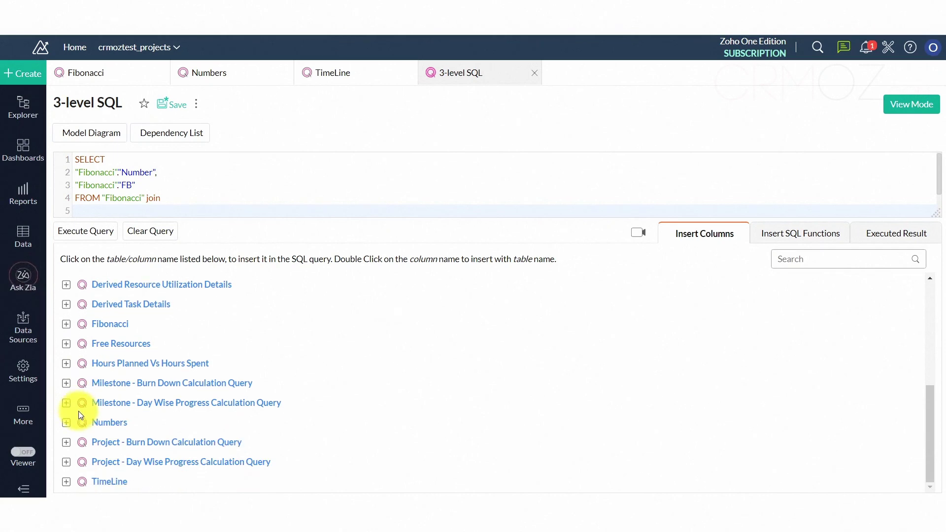
click(110, 482)
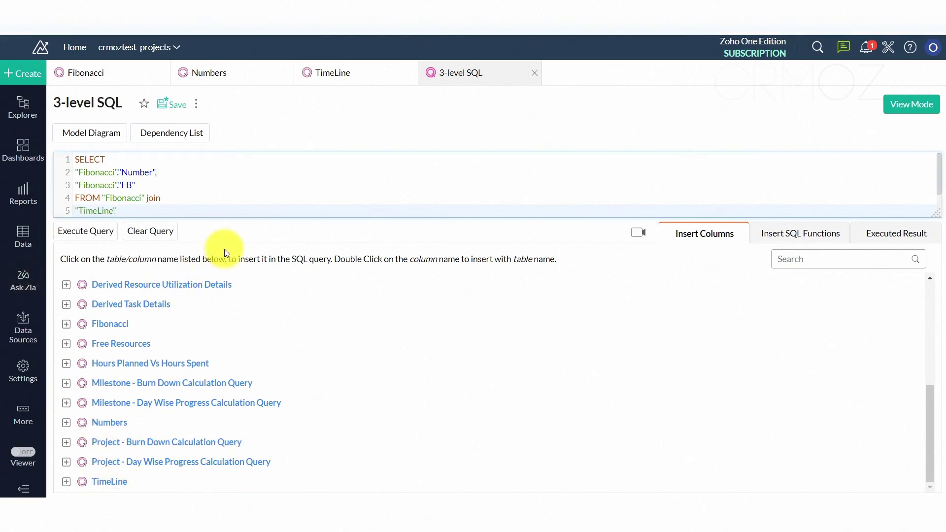
Add the join condition on "TimeLine"."Number" = "Fibonacci"."Number" and execute the query
text(on)
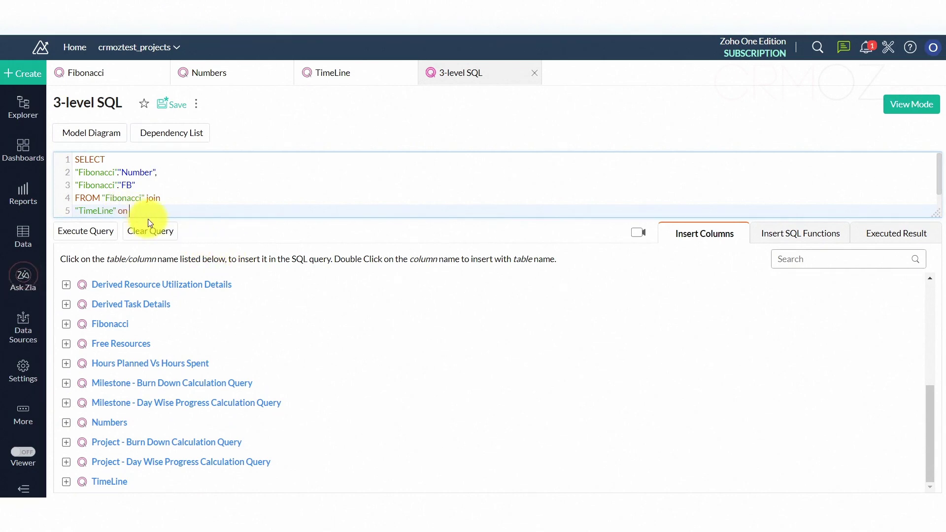
click(112, 483)
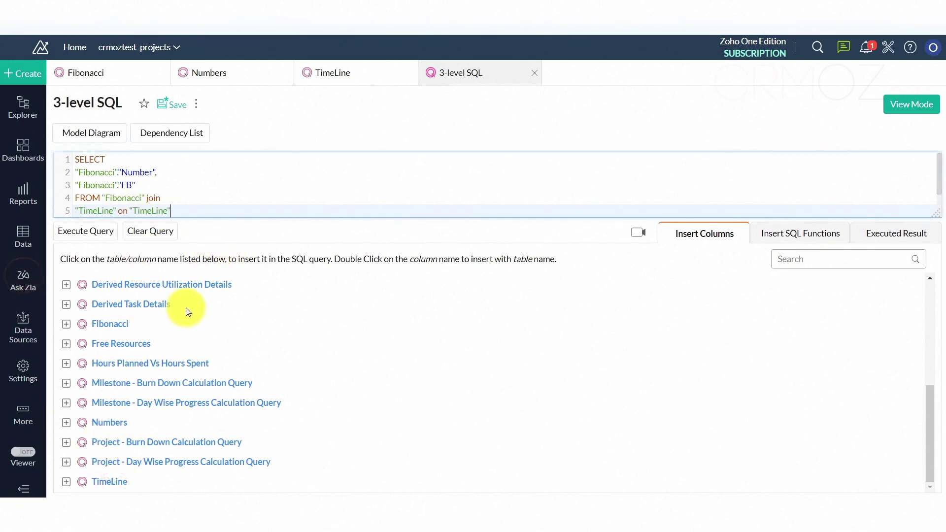
click(72, 485)
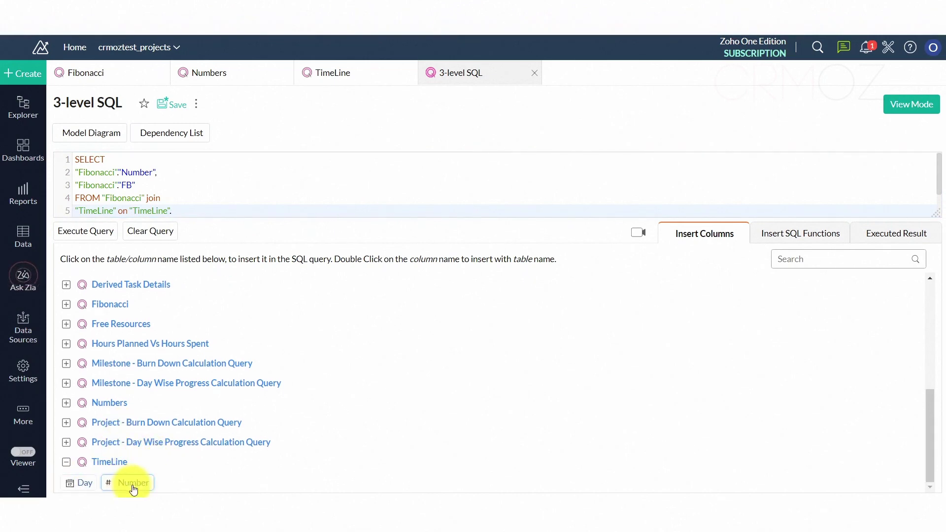
click(134, 486)
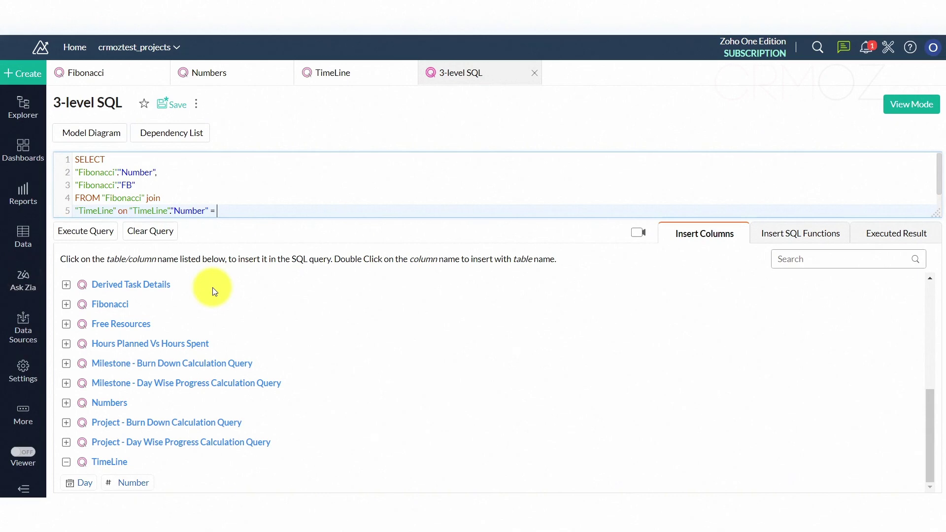
click(112, 304)
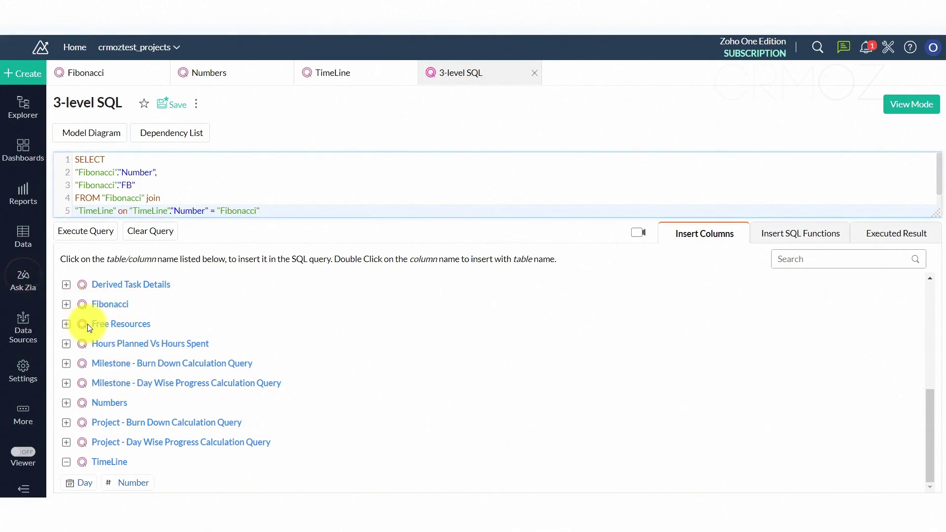
click(67, 305)
click(129, 326)
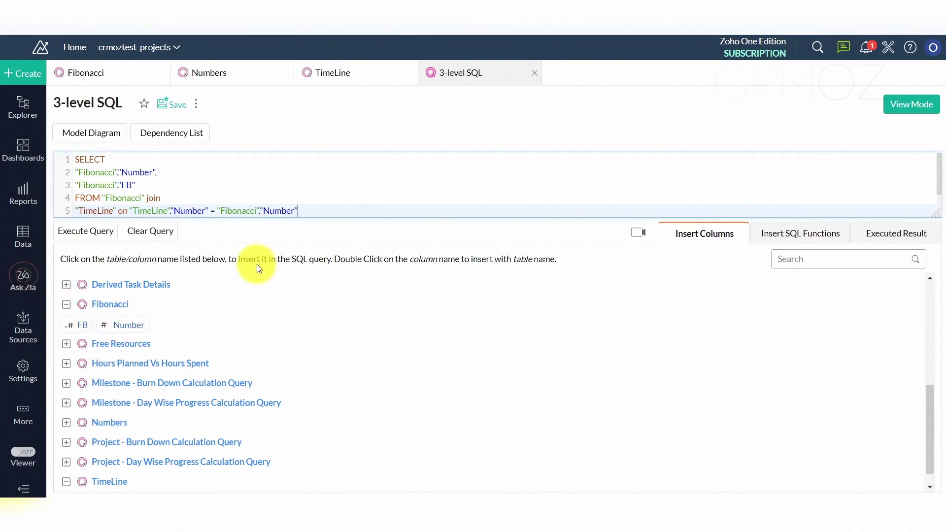
click(99, 231)
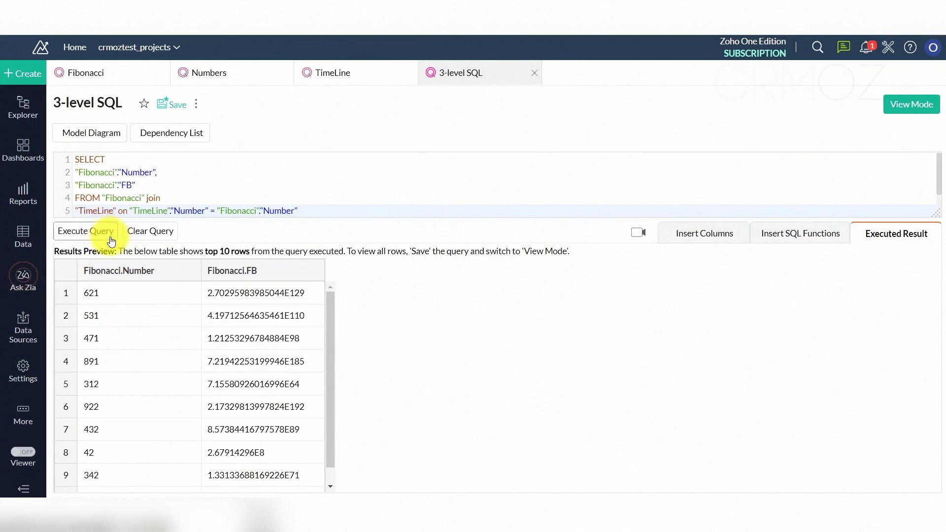
Add "TimeLine"."Day" as a third selected column on its own line after "Fibonacci"."FB"
drag(142, 173, 144, 189)
click(144, 189)
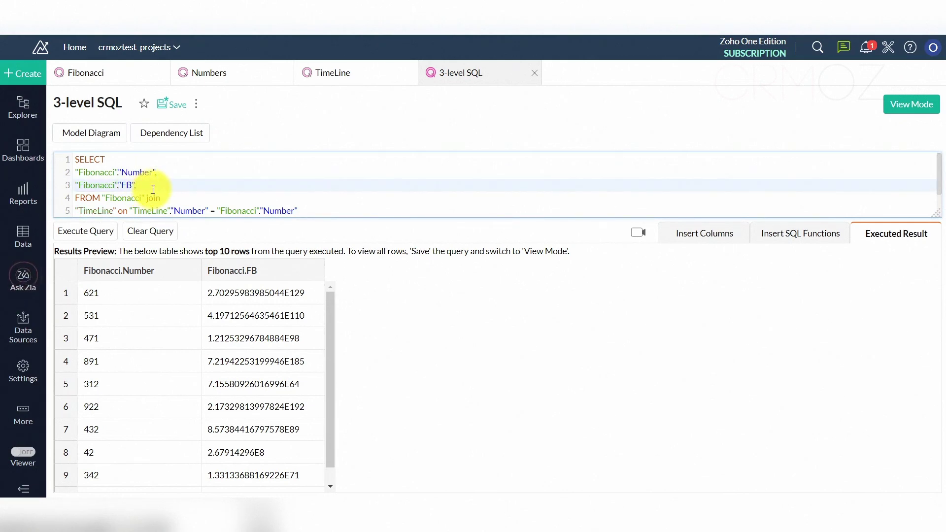
key(Return)
click(714, 232)
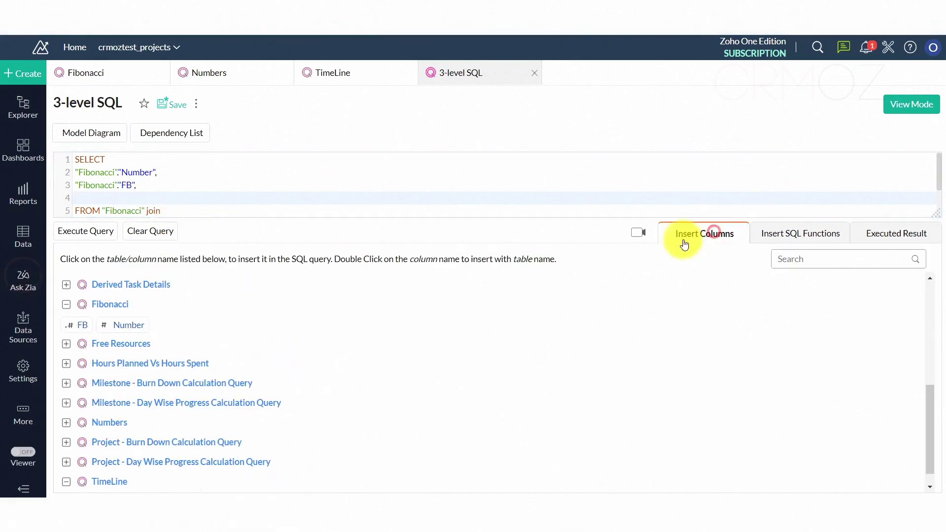
click(110, 481)
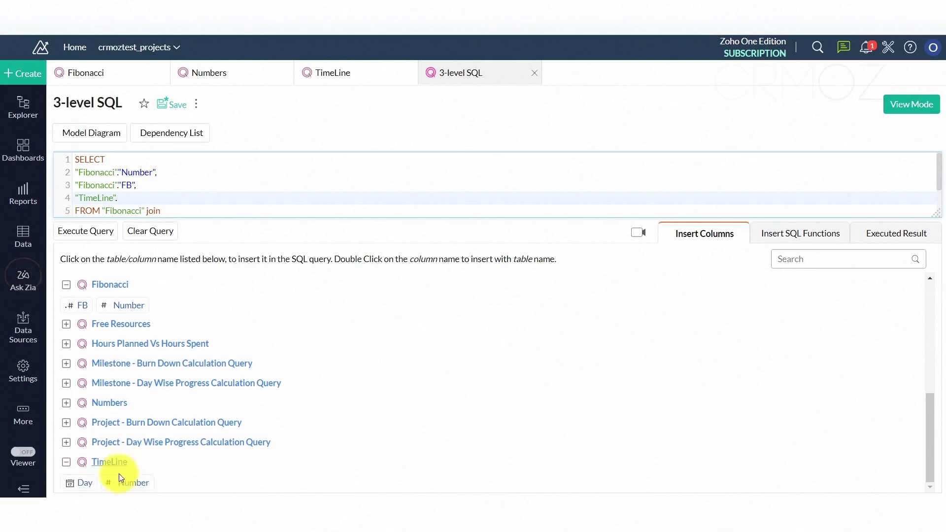
click(84, 482)
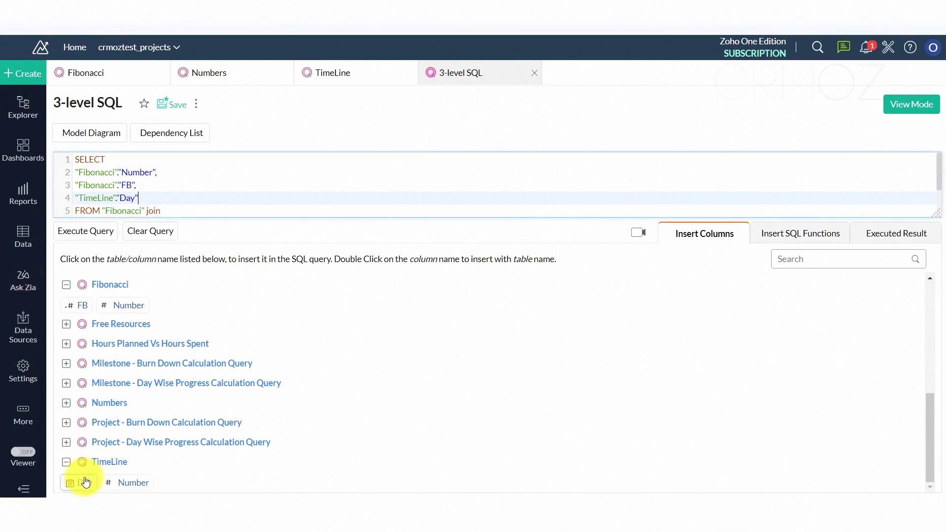
Execute the three-column join query and save it, with the editor enlarged to show all query lines
click(81, 231)
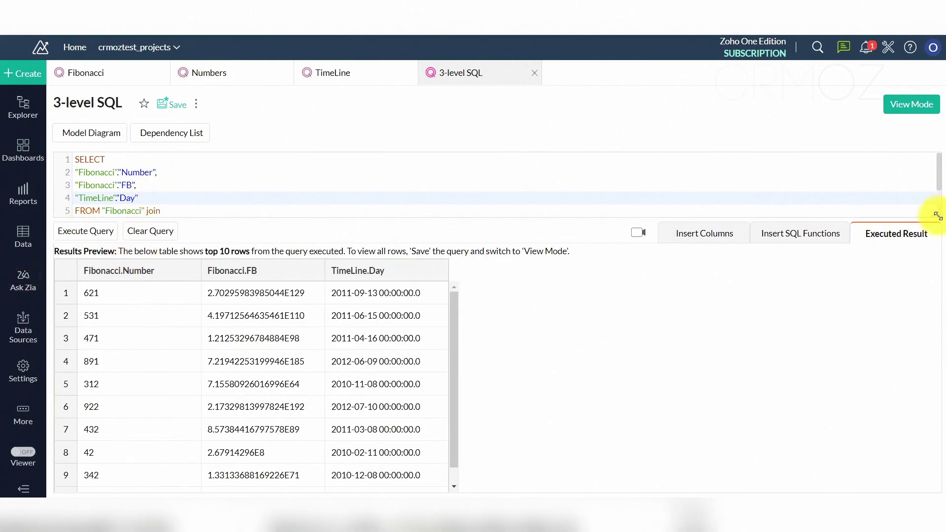
drag(936, 213, 931, 275)
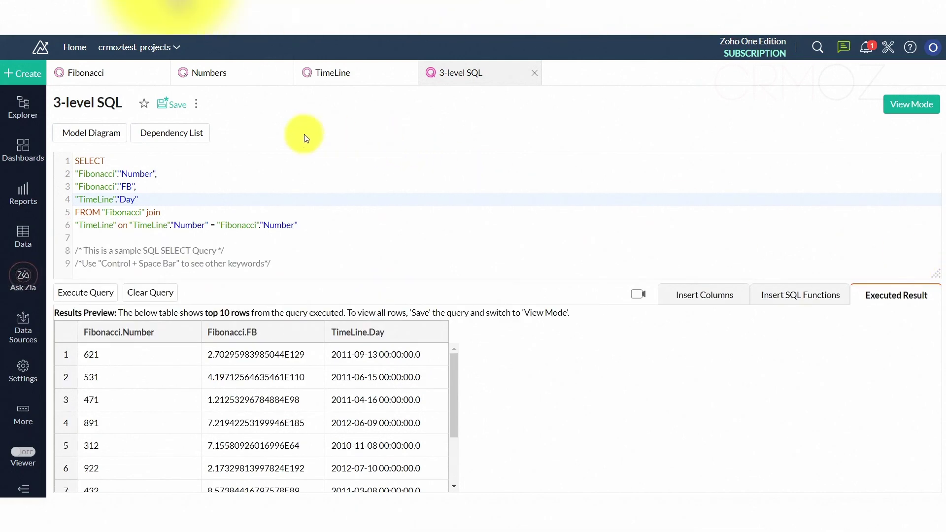
click(179, 112)
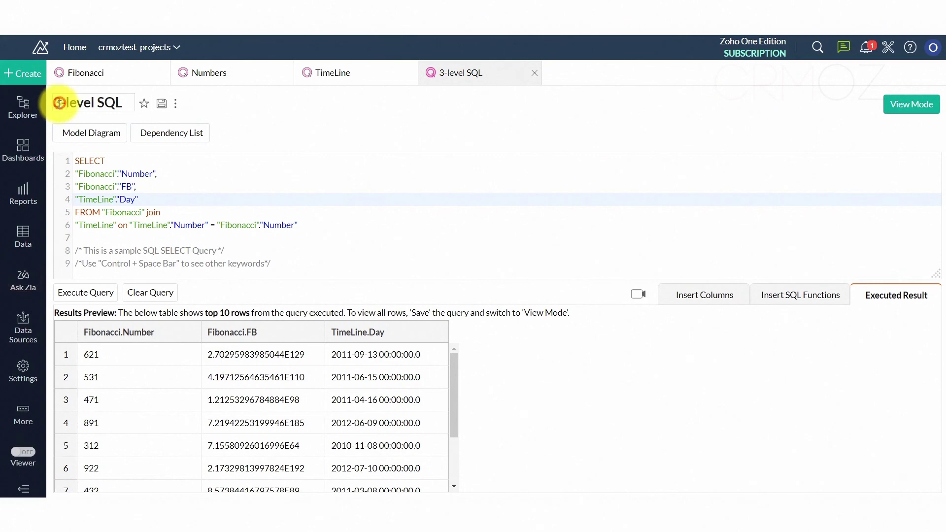
Rename the query table to 2nd-level SQL and open it in view mode to review all its rows
click(75, 111)
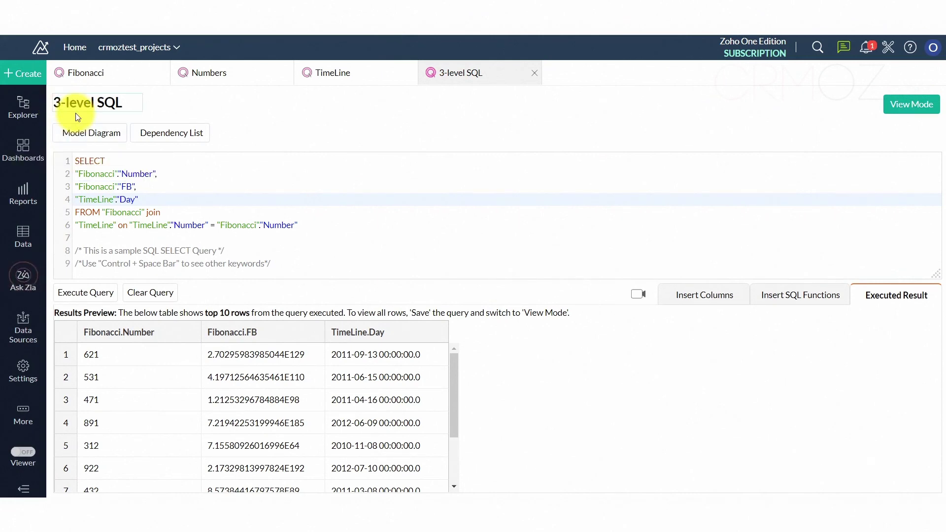
key(BackSpace)
text(2)
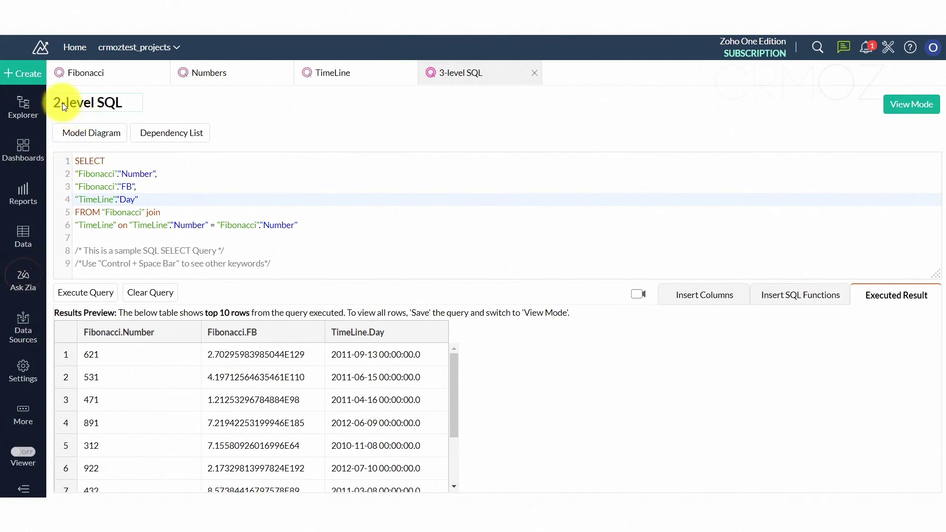
text(nd)
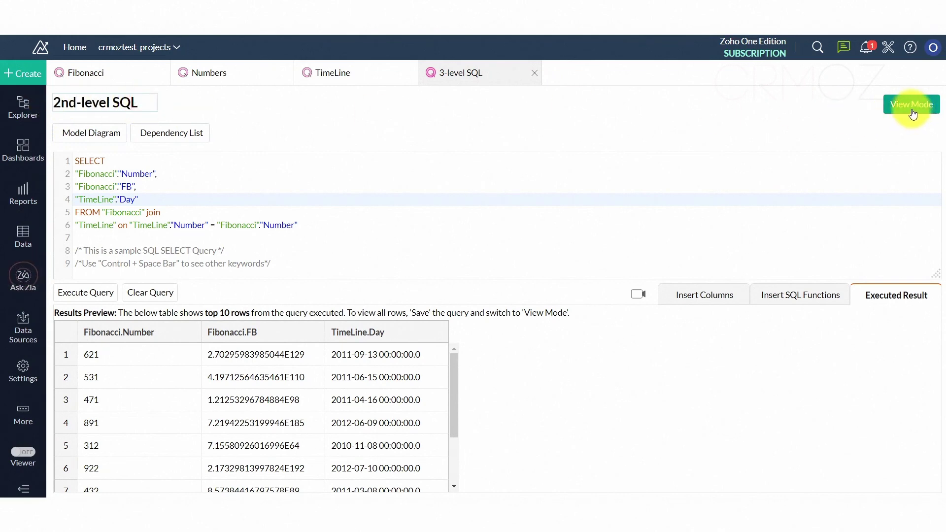
click(696, 138)
click(177, 105)
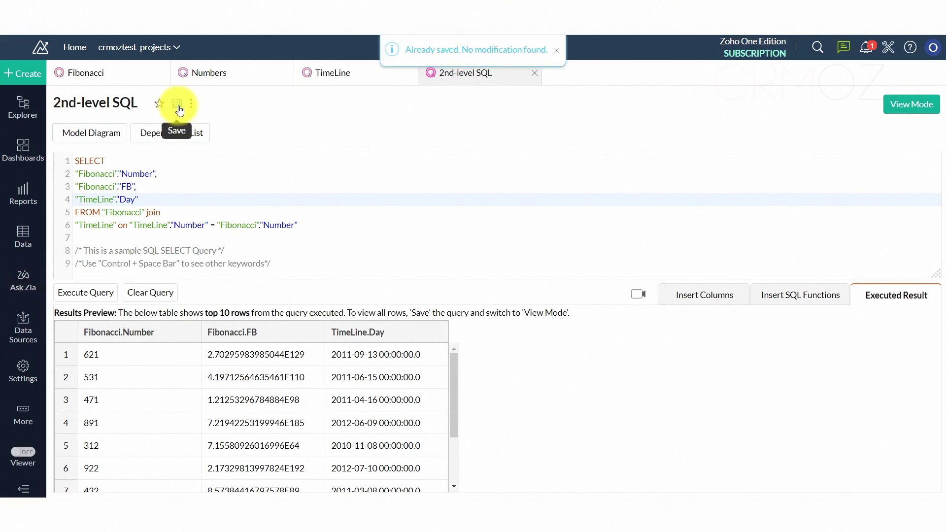
click(915, 102)
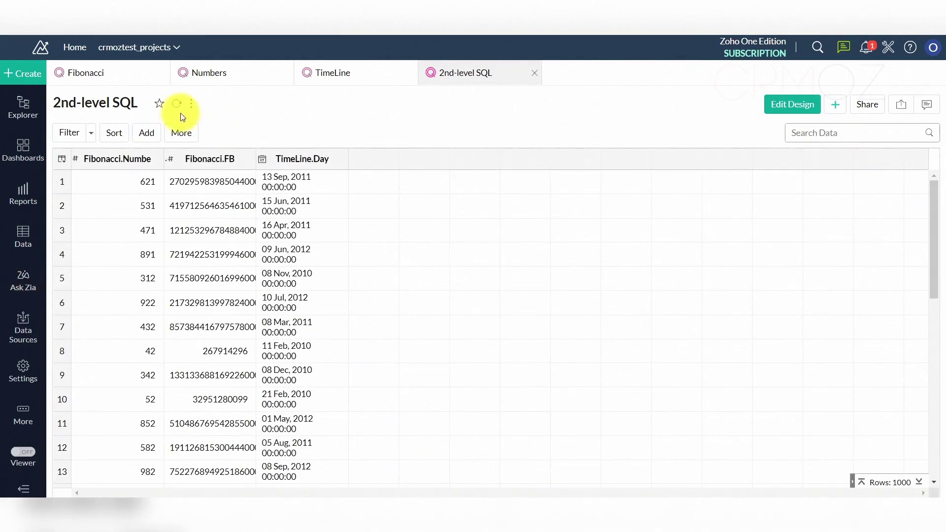
Create another query table and name it 3rd-level SQL
click(20, 75)
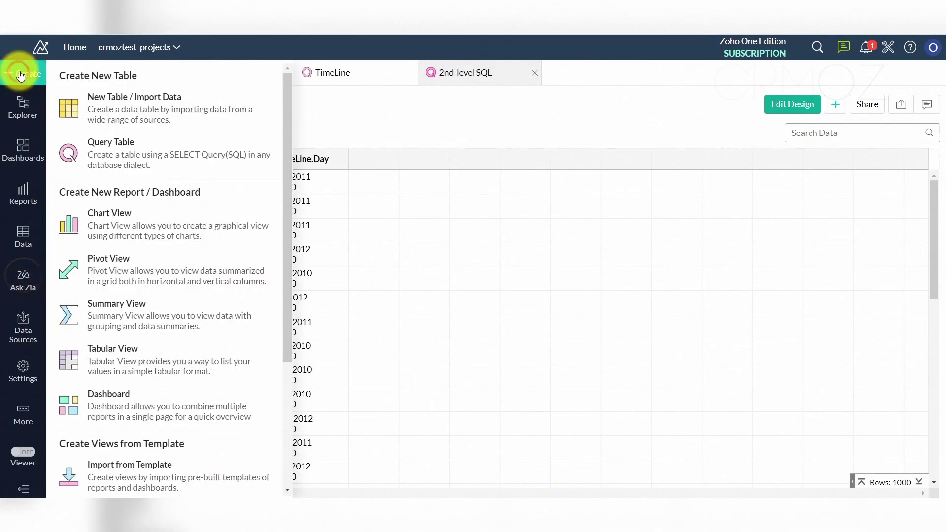
click(137, 166)
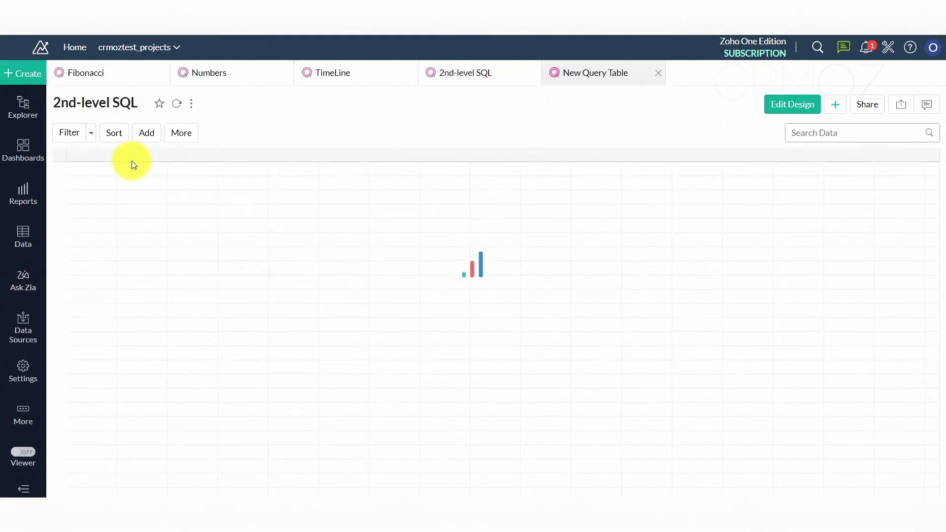
click(152, 101)
drag(154, 105, 64, 109)
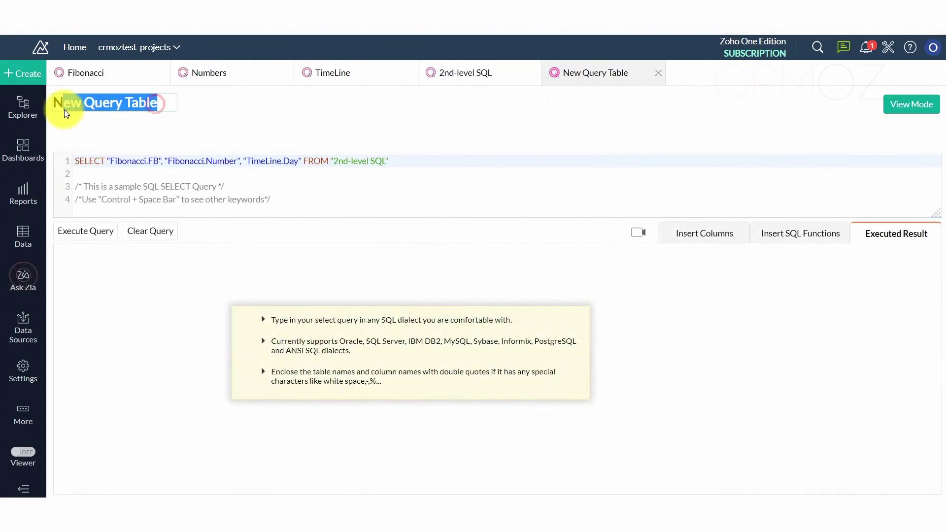
text(3)
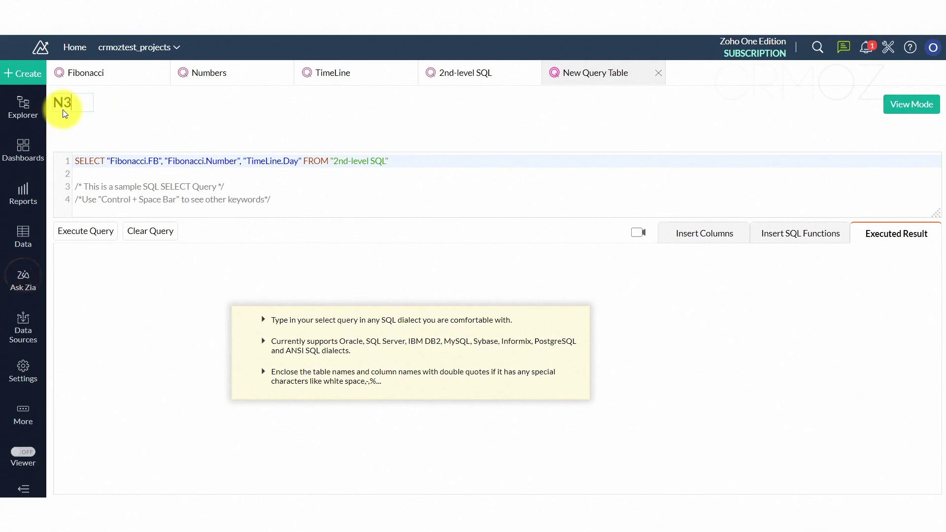
key(BackSpace)
key(BackSpace)
text(3rd-le)
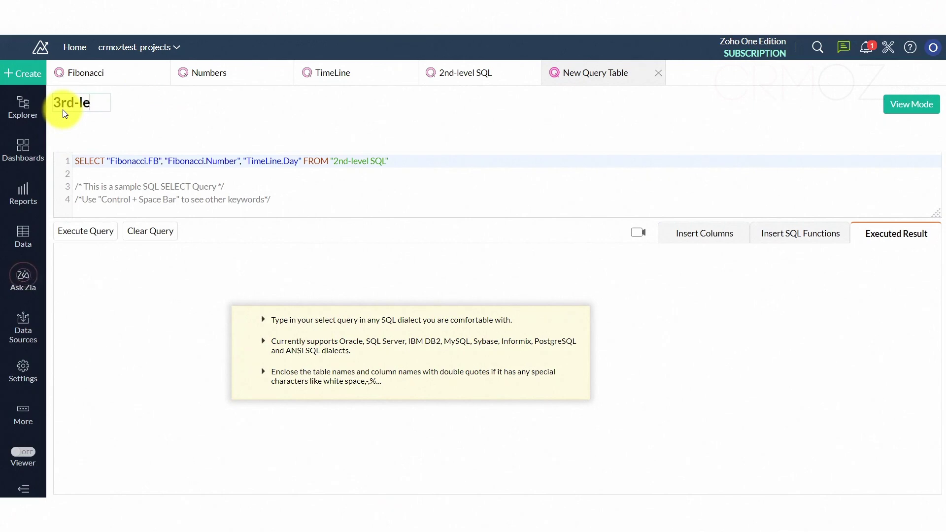
text(vel SQL)
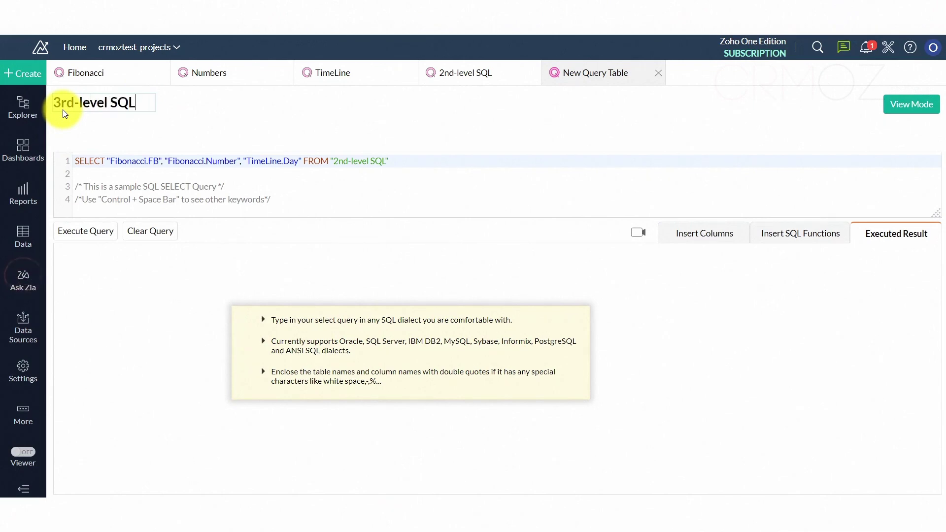
click(108, 144)
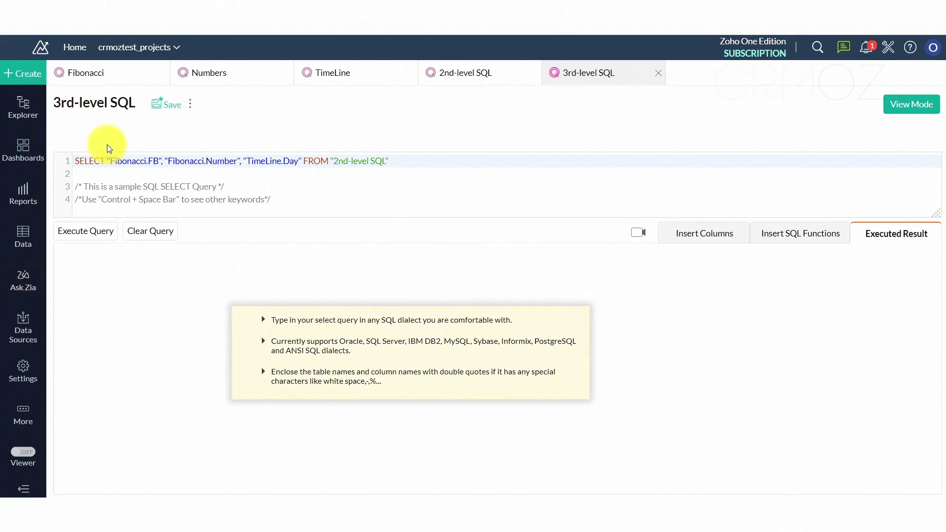
Execute the sample query that selects "Fibonacci.FB", "Fibonacci.Number" and "TimeLine.Day" from "2nd-level SQL"
click(197, 161)
click(363, 161)
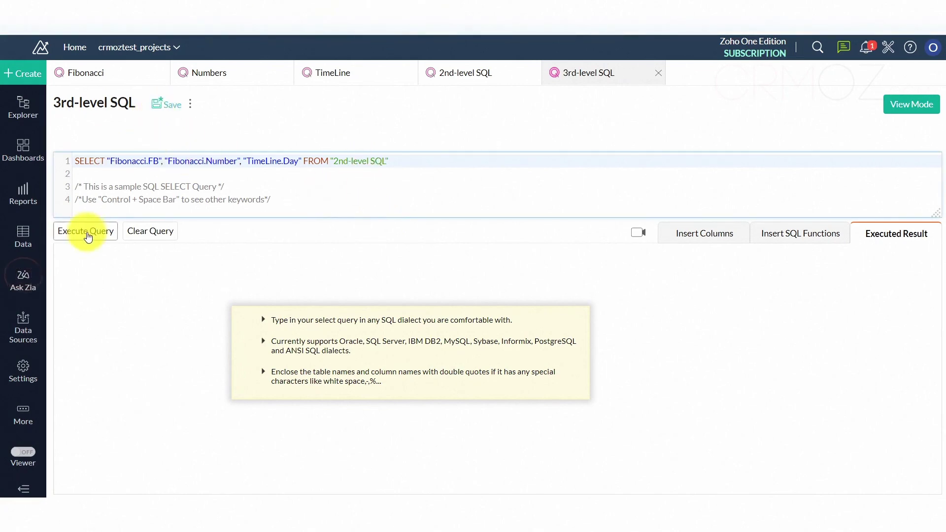
click(85, 244)
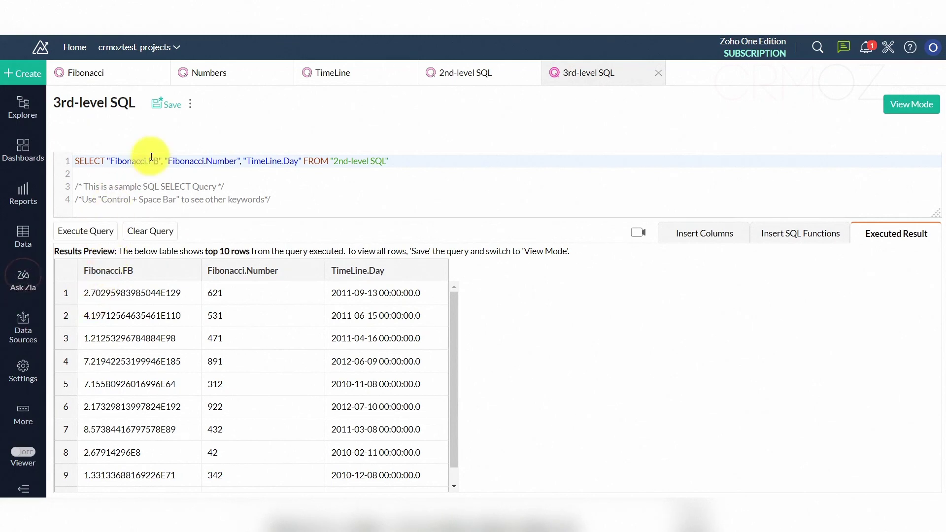
Try to save the query table as 3rd-level SQL in the Zoho Projects Modules (Data) folder
click(169, 105)
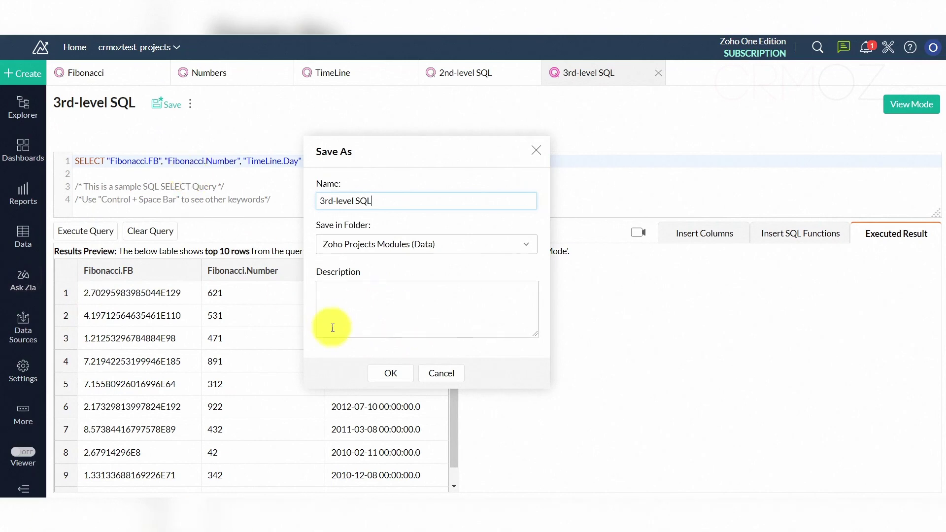
click(393, 374)
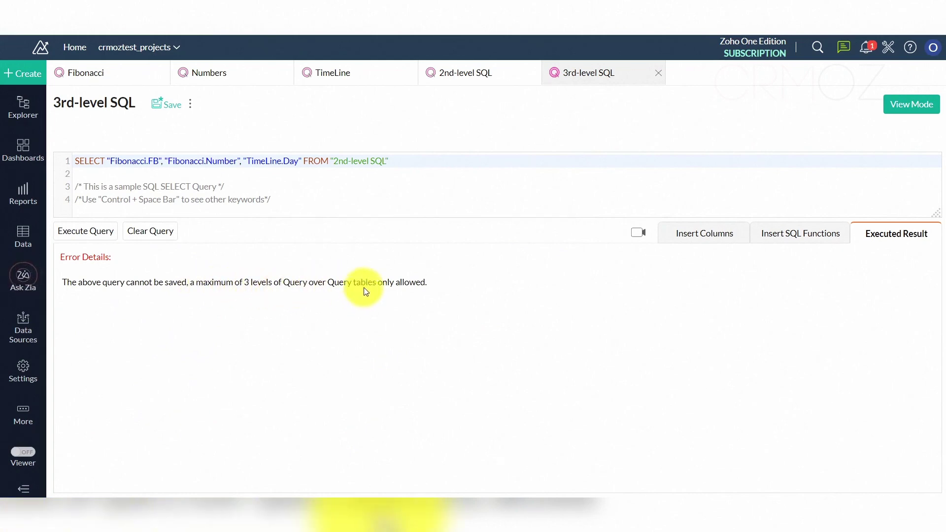
Examine the error details for the 3rd-level SQL query with the page temporarily enlarged
click(427, 284)
drag(427, 284, 66, 274)
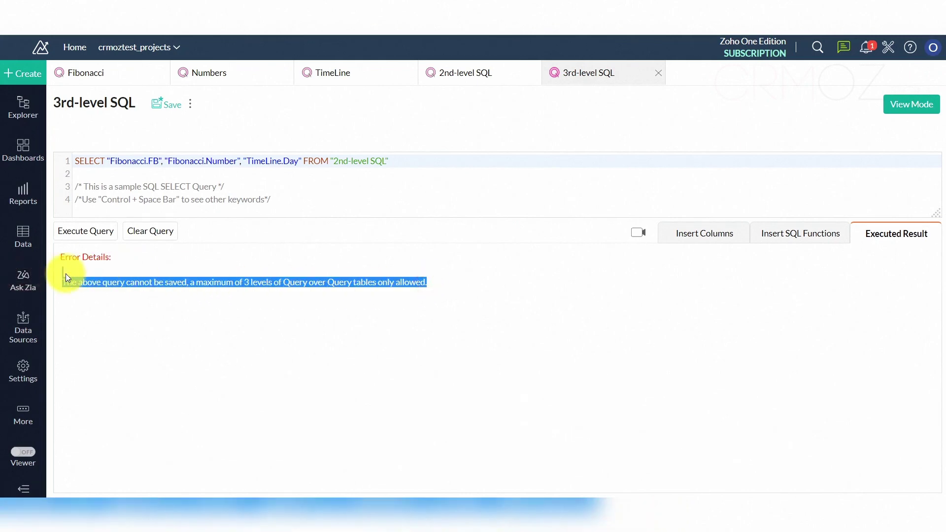
click(89, 307)
key(ctrl+plus)
key(ctrl+plus)
key(ctrl+plus)
key(ctrl+plus)
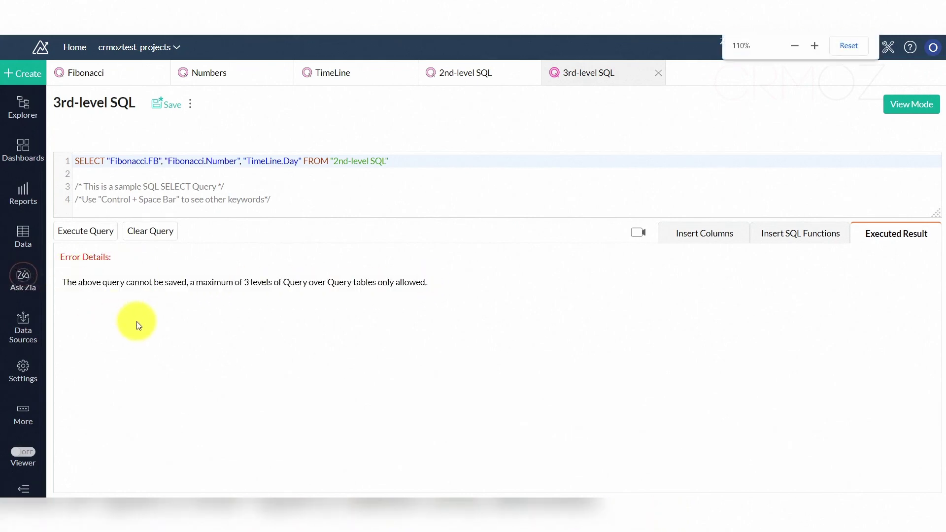
key(ctrl+plus)
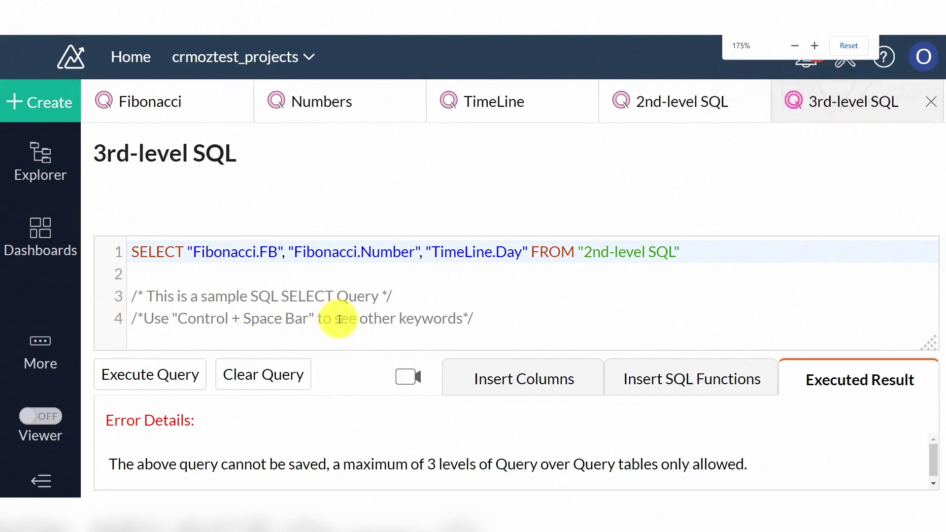
drag(111, 464, 803, 474)
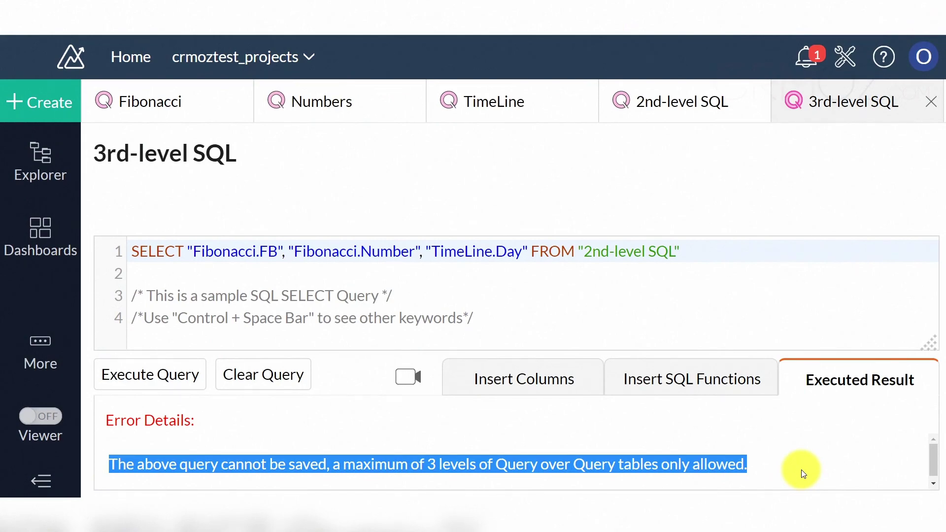
key(ctrl+minus)
key(ctrl+minus)
key(ctrl+minus)
key(ctrl+minus)
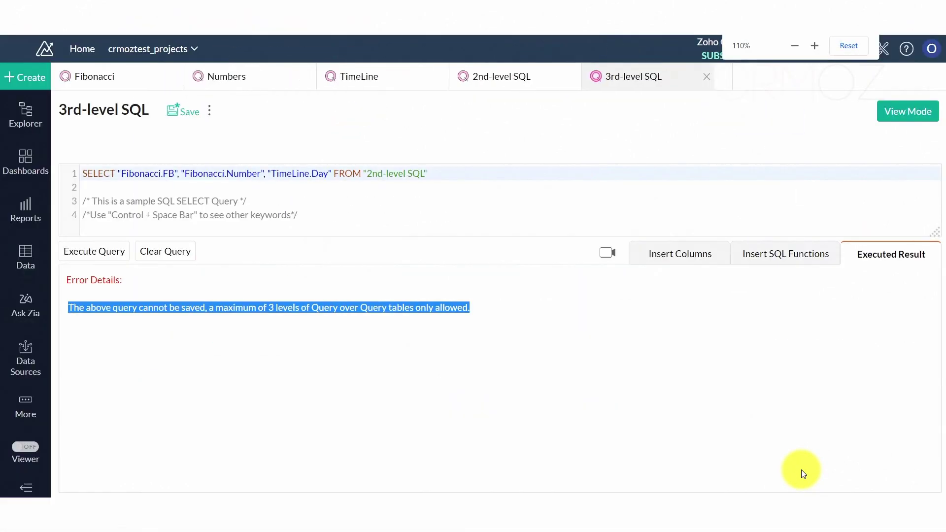
click(324, 213)
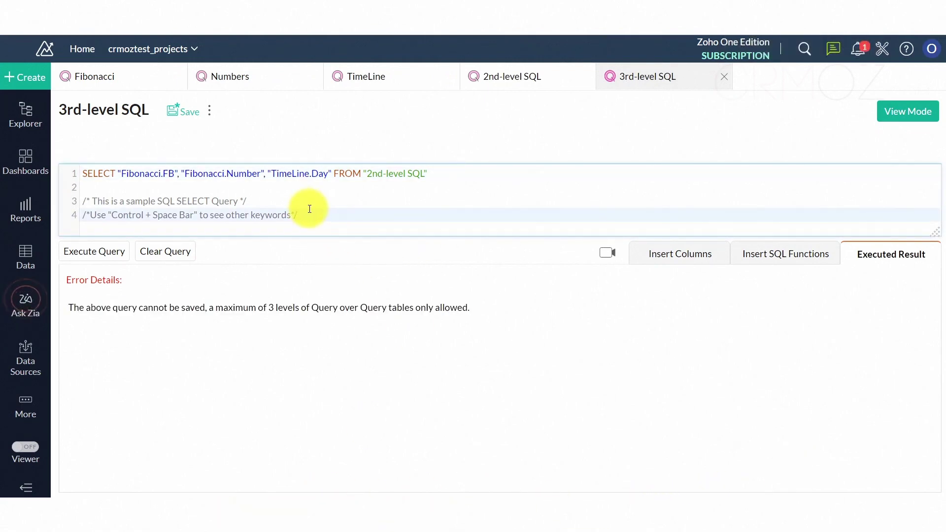
Create a summary view with 2nd-level SQL as its base table
click(521, 81)
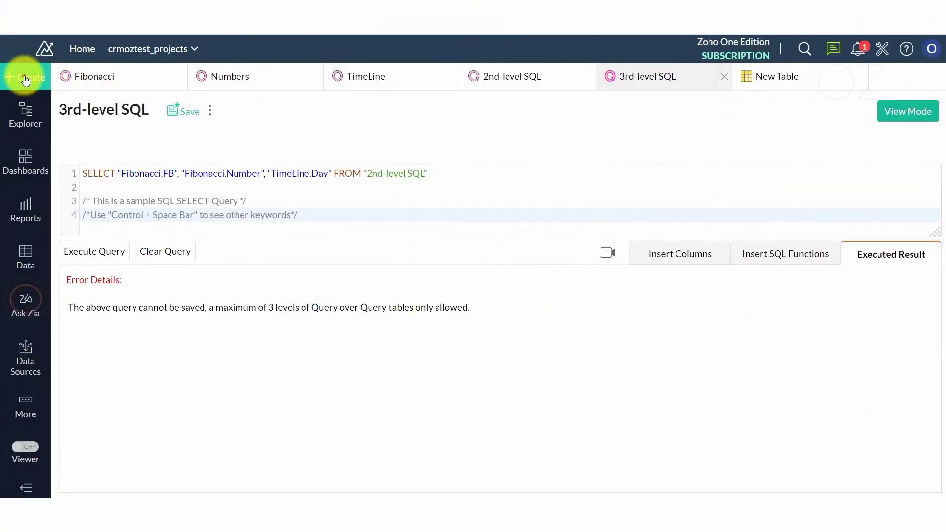
click(26, 80)
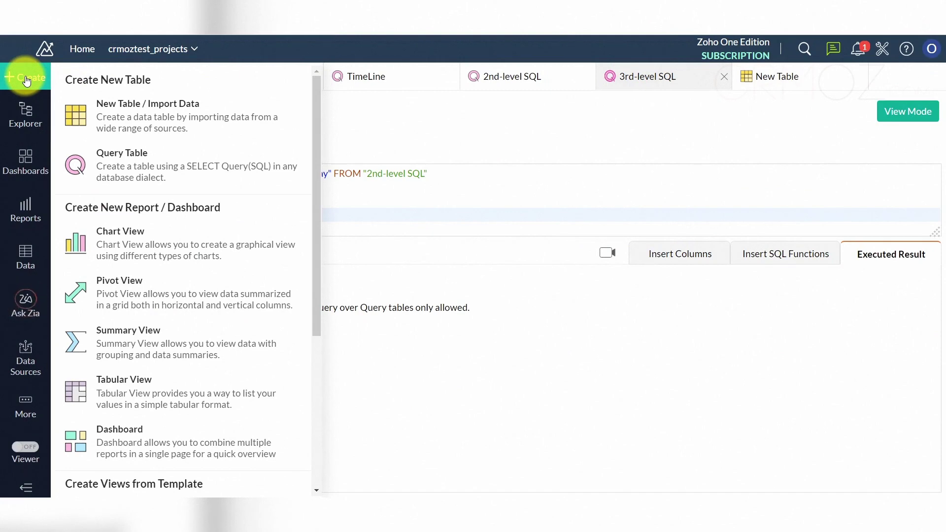
click(142, 345)
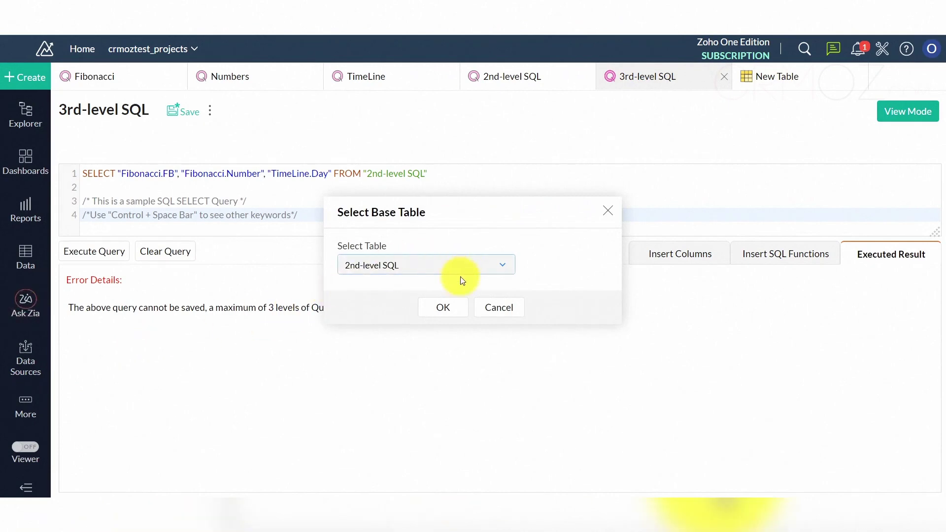
click(453, 315)
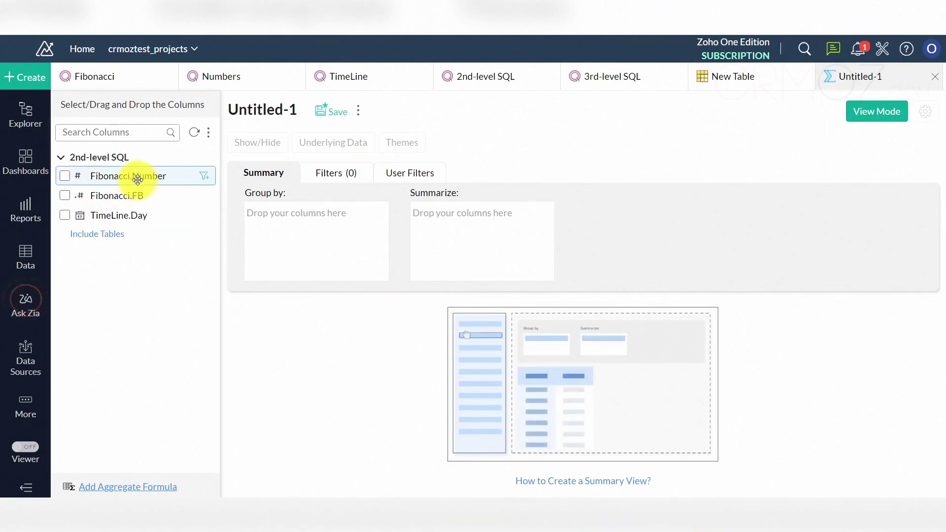
Group the summary by Fibonacci.Number, Fibonacci.FB and TimeLine.Day, and generate it
drag(137, 179, 312, 218)
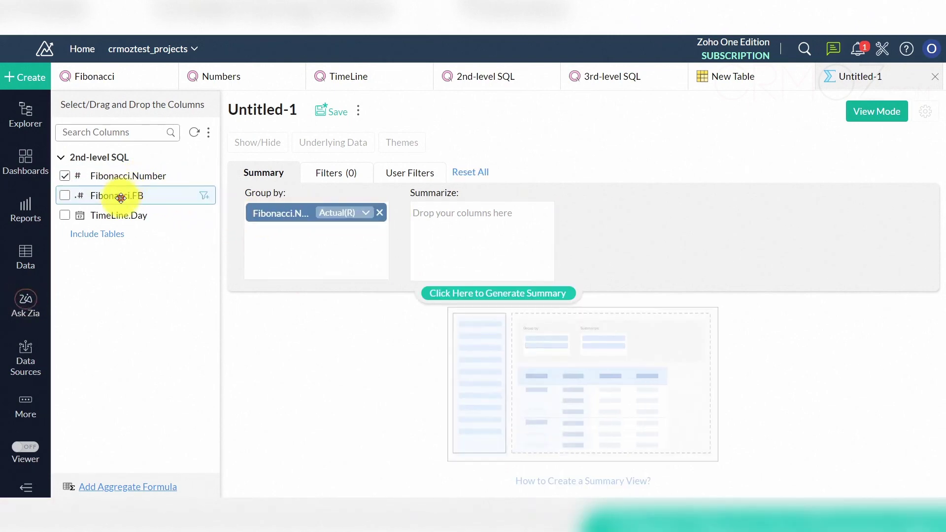
drag(120, 195, 302, 243)
drag(120, 215, 306, 259)
click(492, 294)
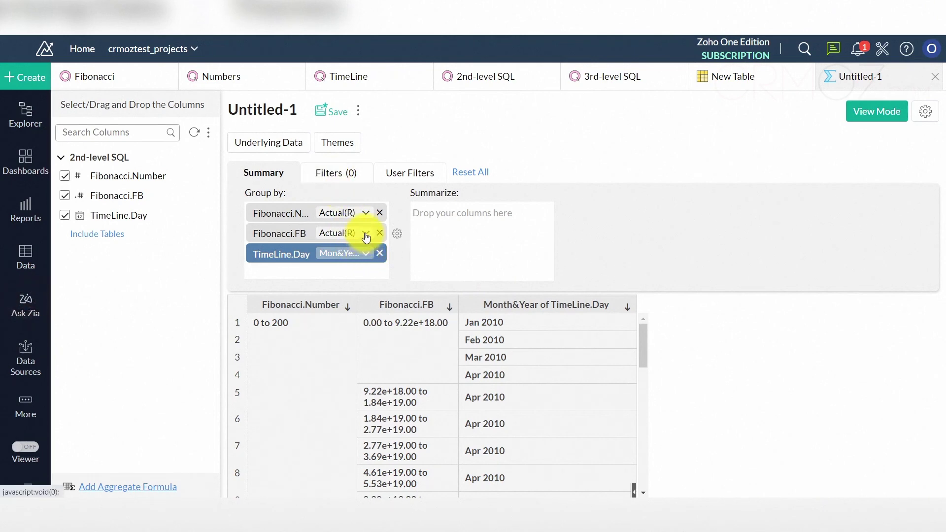
Set the Fibonacci.Number and Fibonacci.FB groupings to Actual(D) and TimeLine.Day to Full Date, and regenerate the summary
click(366, 213)
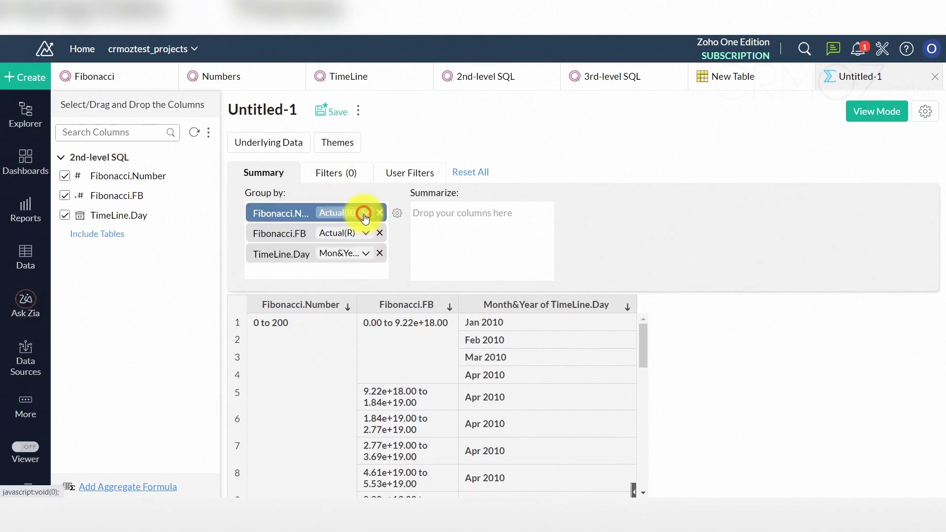
click(365, 237)
click(365, 234)
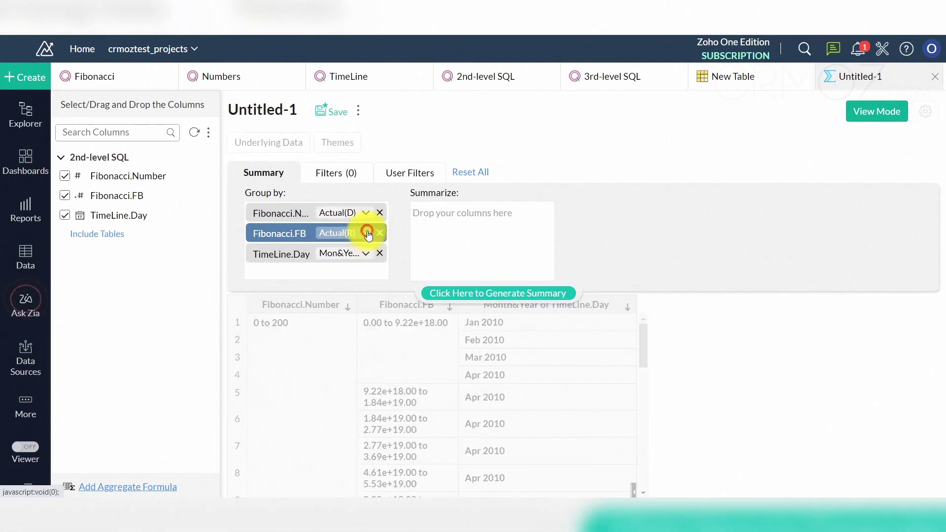
click(353, 253)
click(365, 253)
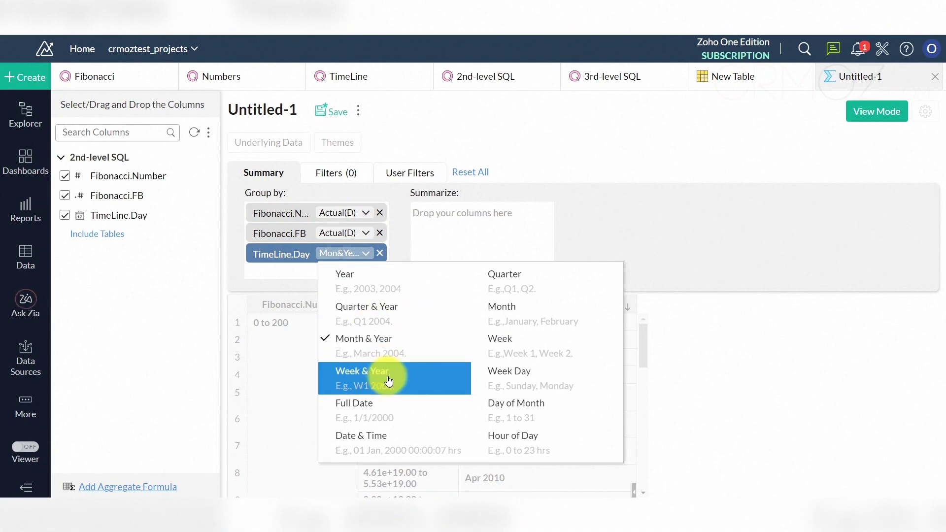
click(395, 413)
click(500, 294)
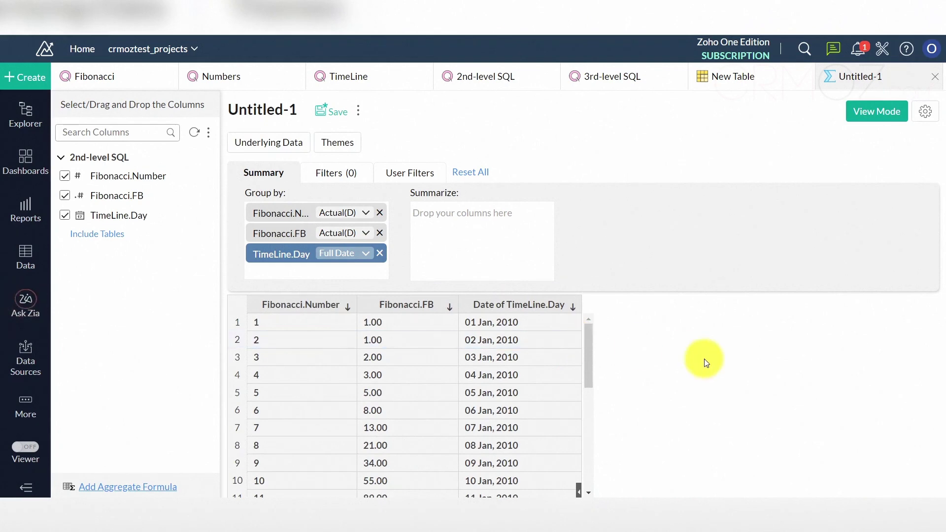
drag(592, 329, 836, 308)
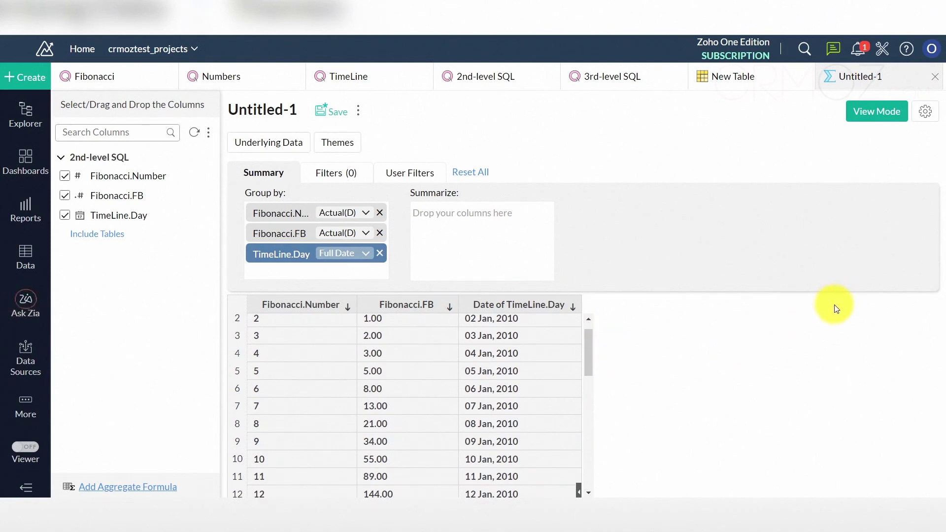
Rename the summary view to 3rd-level Report Table
click(295, 109)
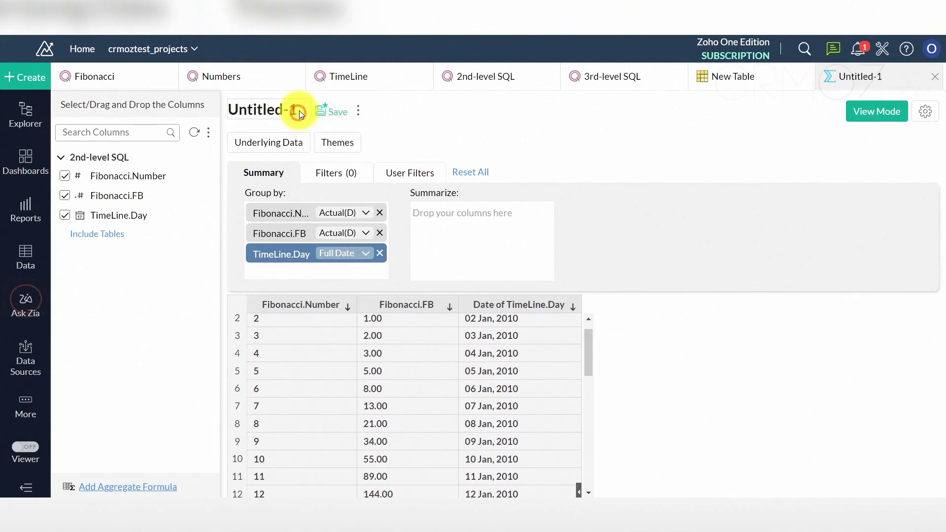
drag(299, 110, 269, 111)
text(3rd)
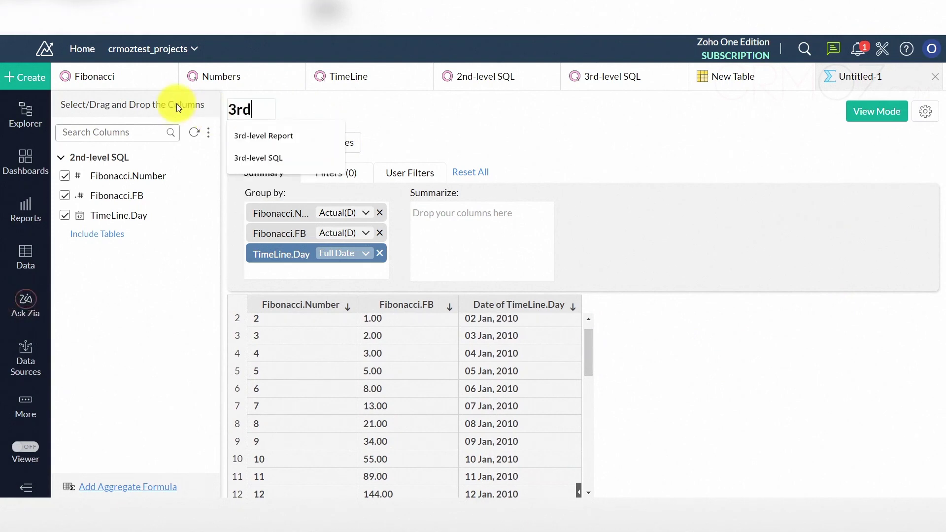
click(259, 135)
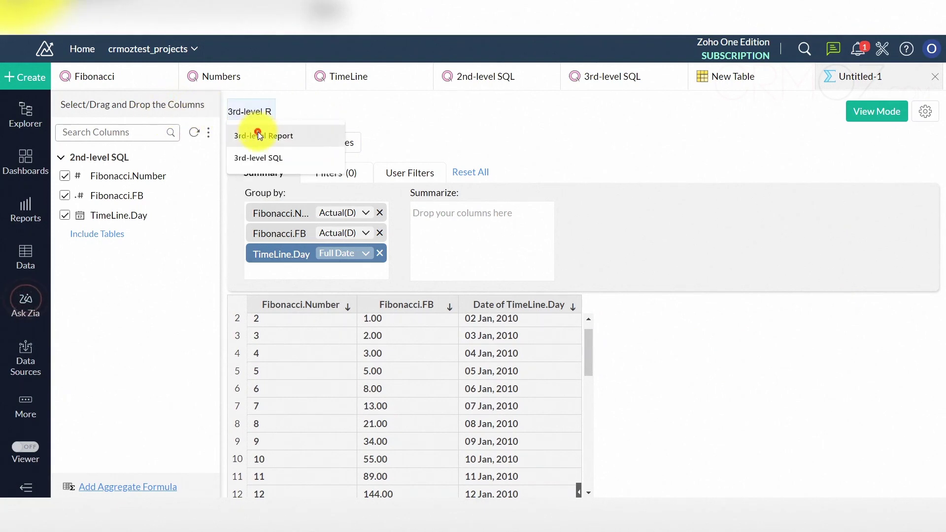
click(259, 134)
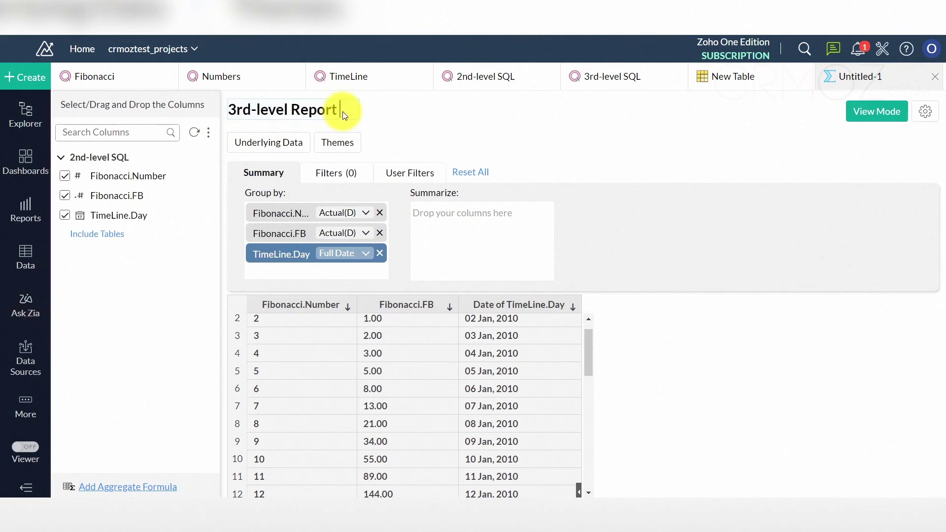
text(Table)
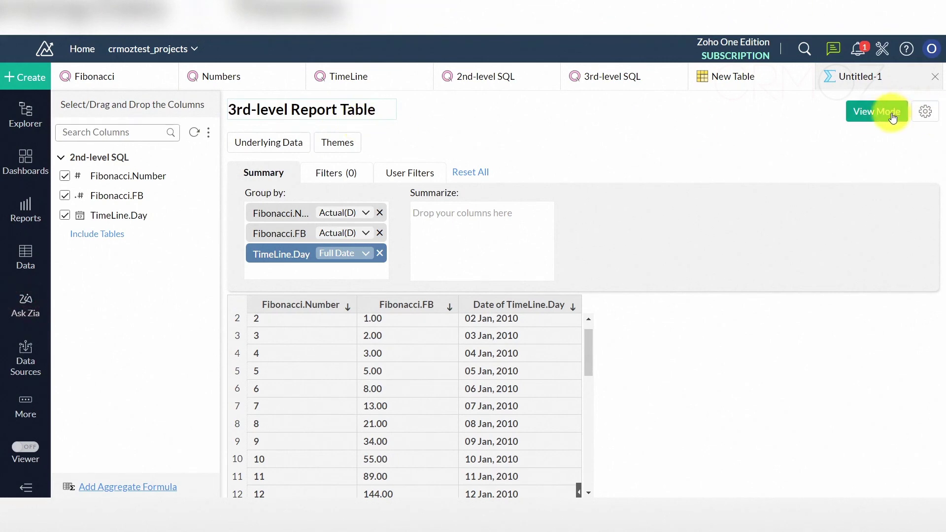
click(622, 132)
Save the summary view in the Zoho Projects Modules (Data) folder and open it in view mode
click(411, 111)
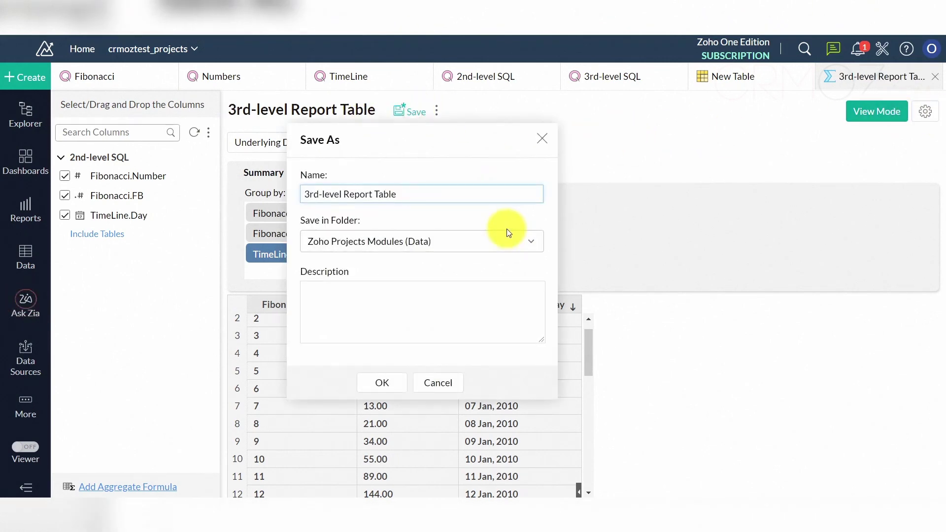
click(383, 384)
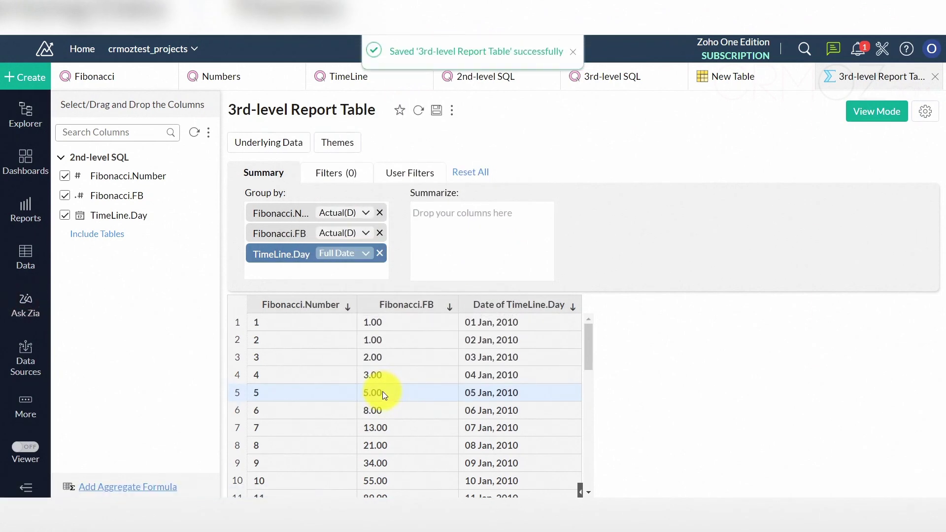
click(889, 115)
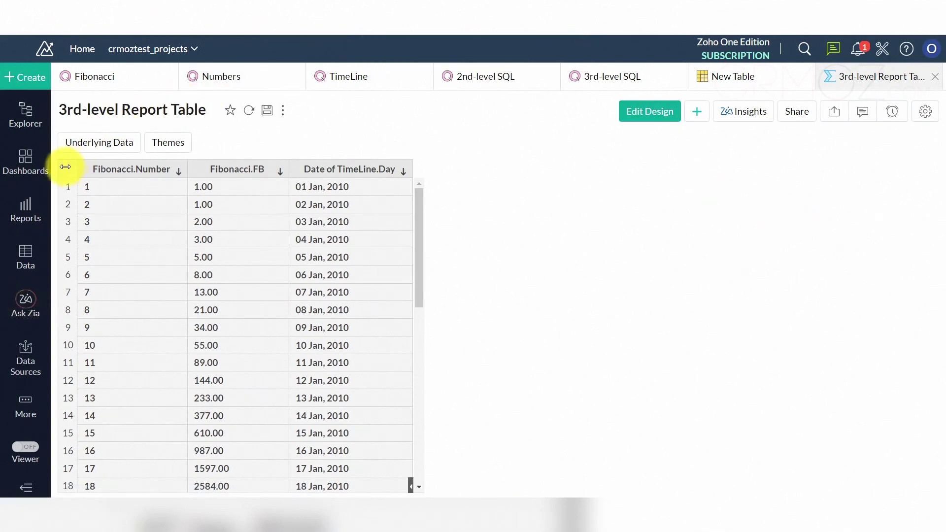
Start creating a new table with Data Snapshot as its data source
click(27, 79)
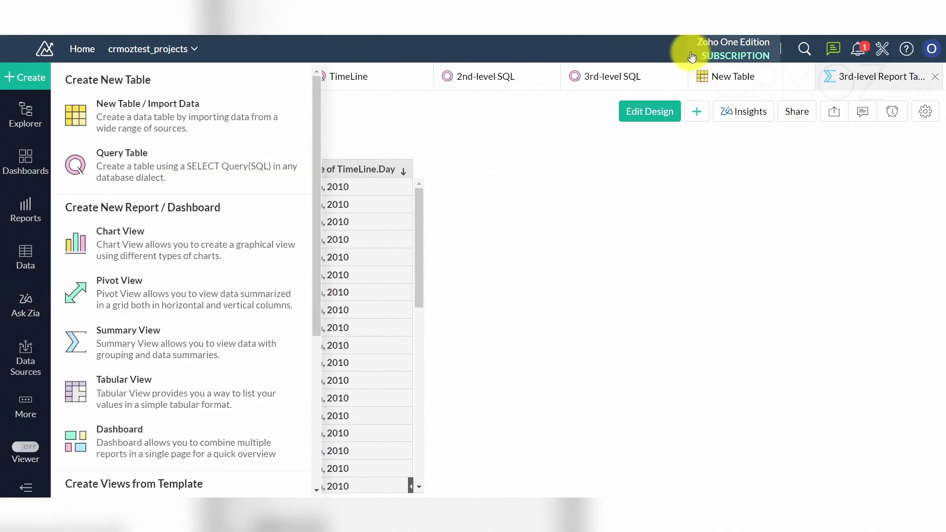
click(762, 77)
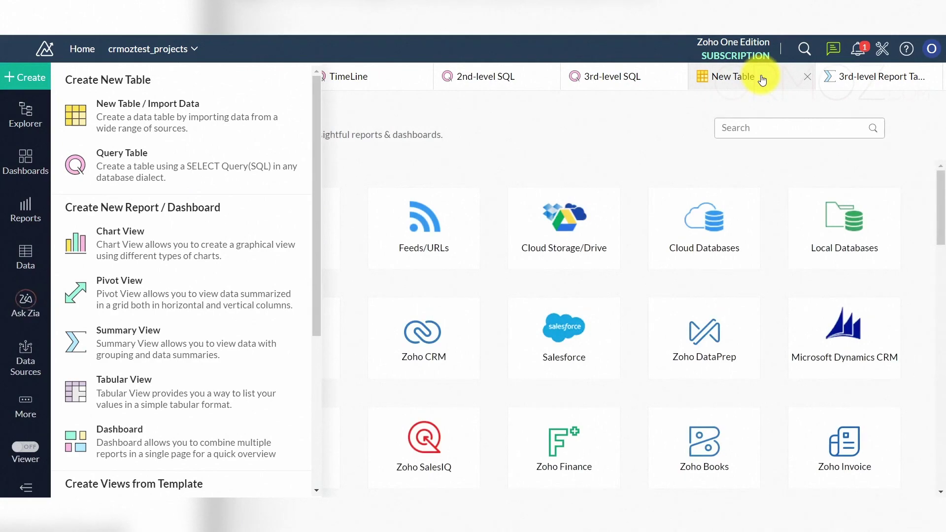
click(219, 121)
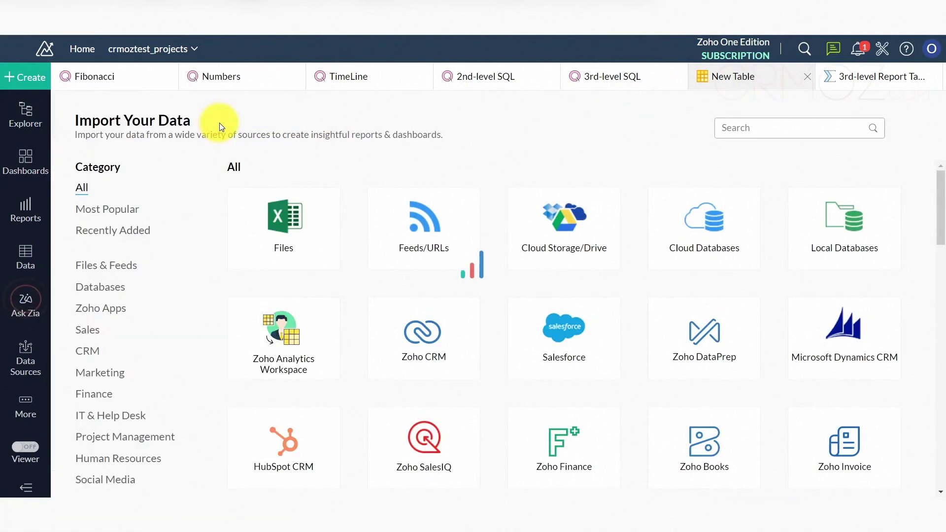
scroll(759, 342, down, 15)
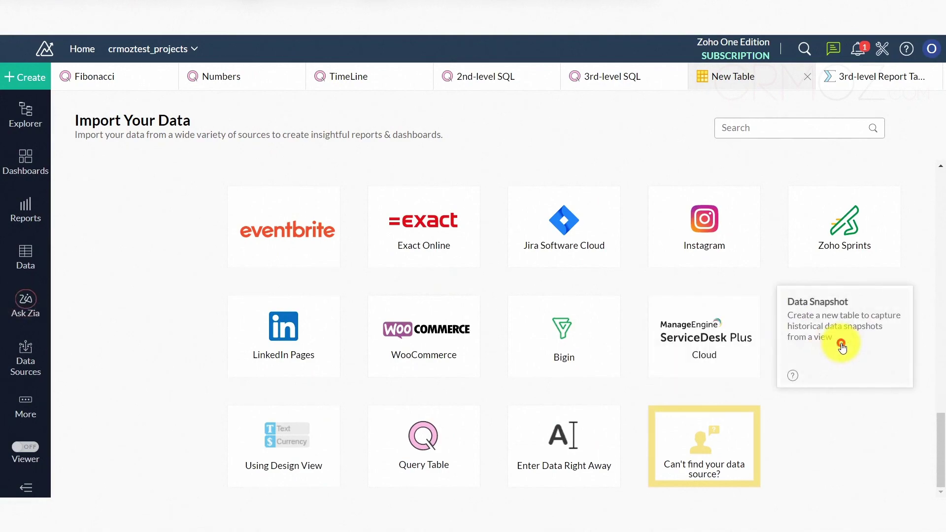
click(842, 346)
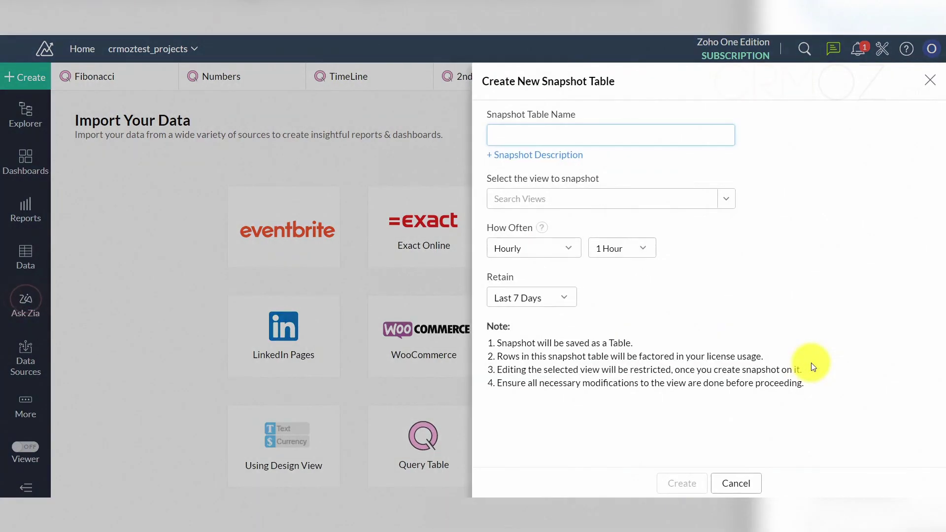
Choose 3rd-level Report Table as the view to snapshot
click(619, 207)
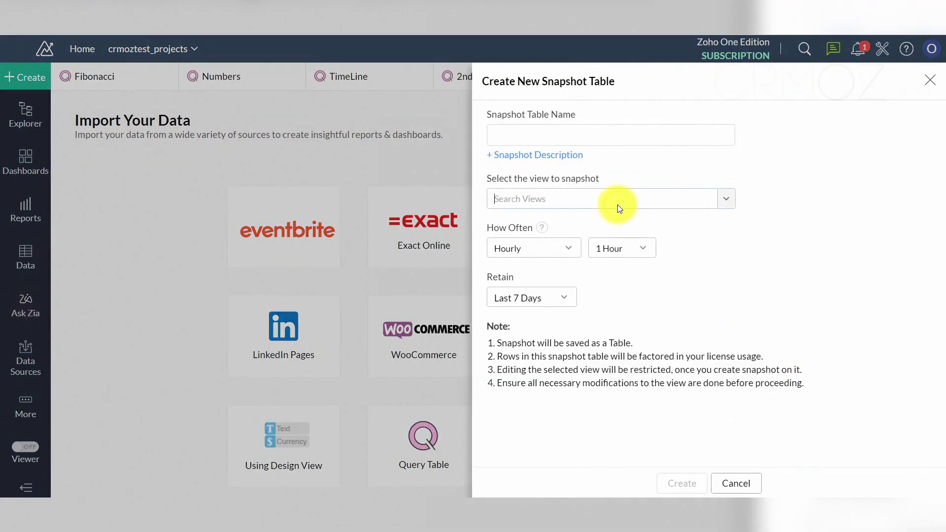
text(3r)
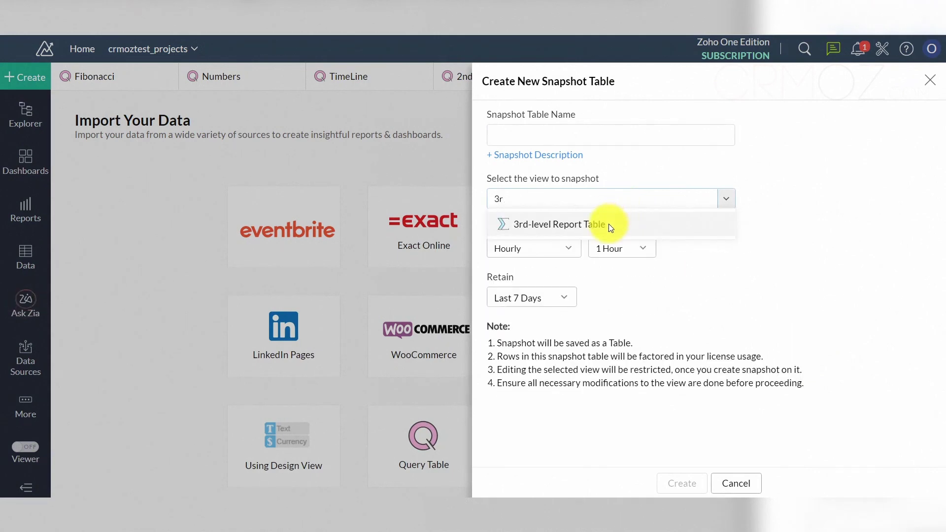
click(609, 227)
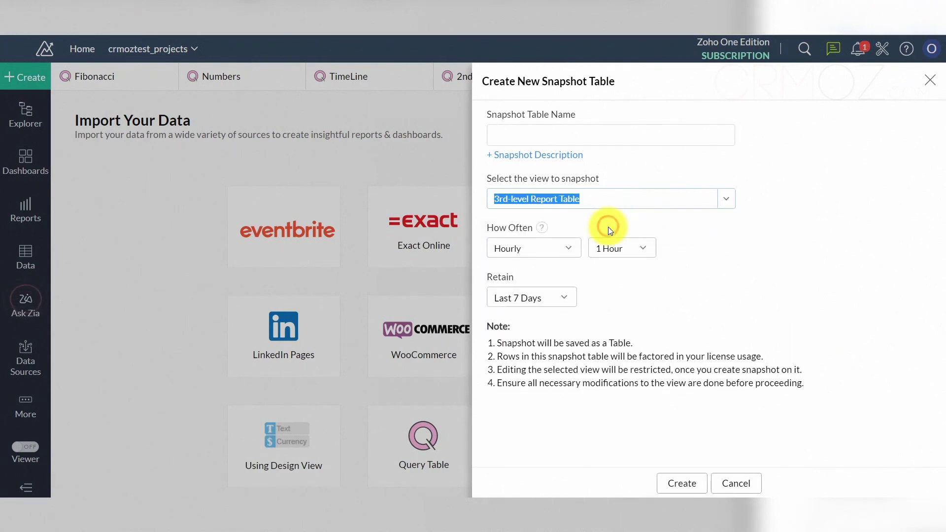
Name the snapshot table 3rd-level snapshot and create it, running hourly every 1 Hour and retaining the last 7 days
click(543, 133)
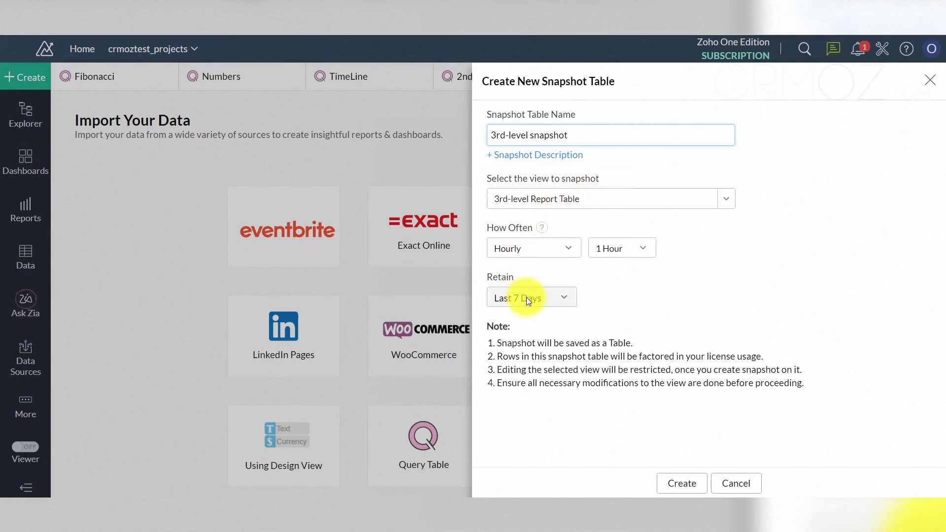
click(647, 249)
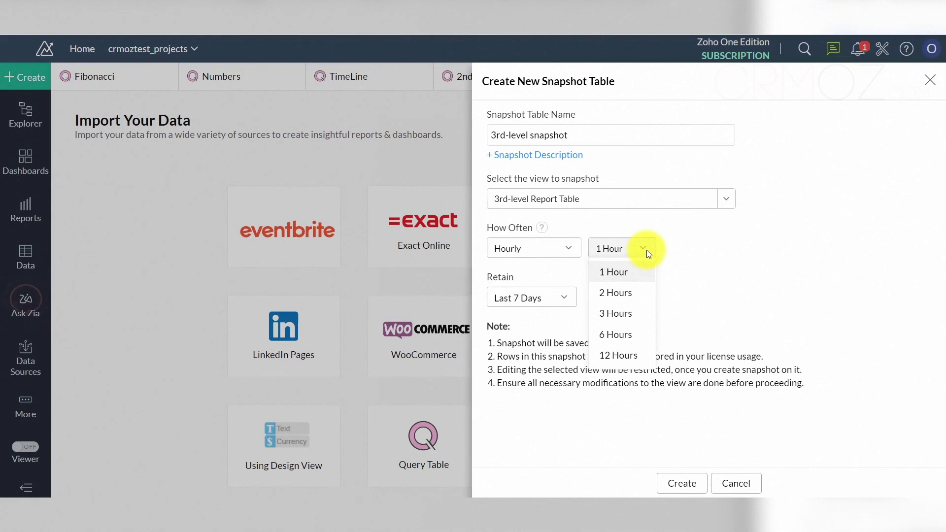
click(560, 250)
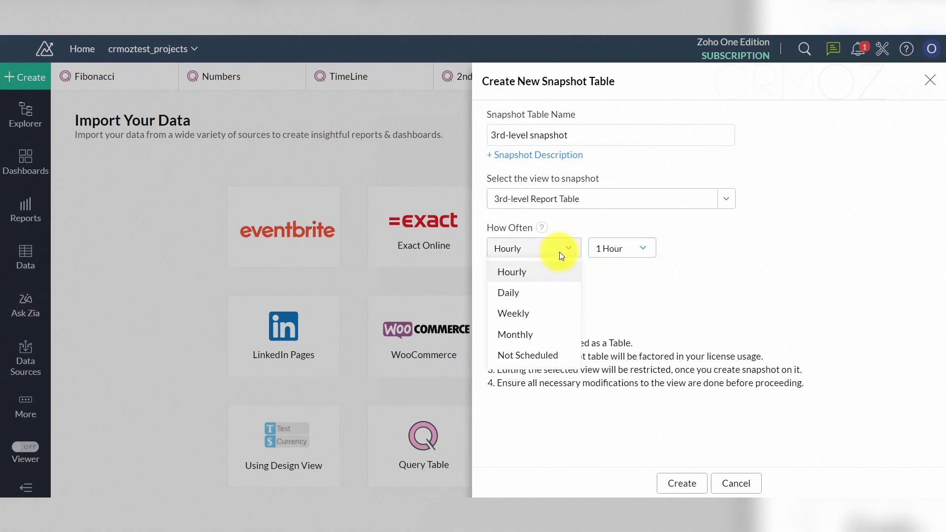
click(560, 252)
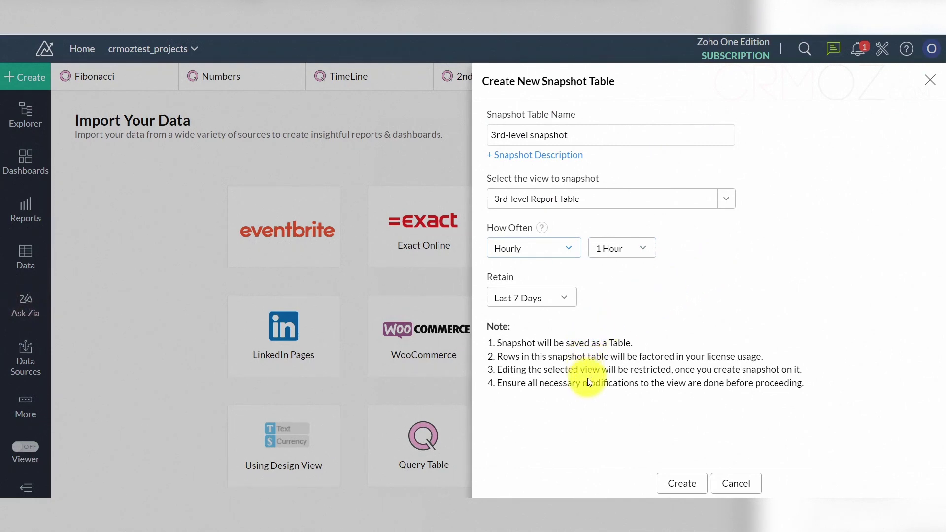
click(691, 490)
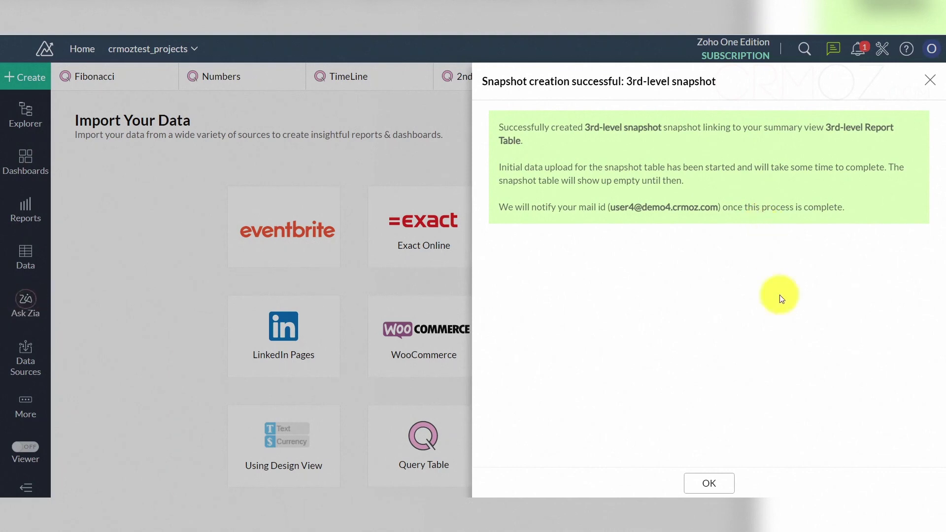
click(714, 484)
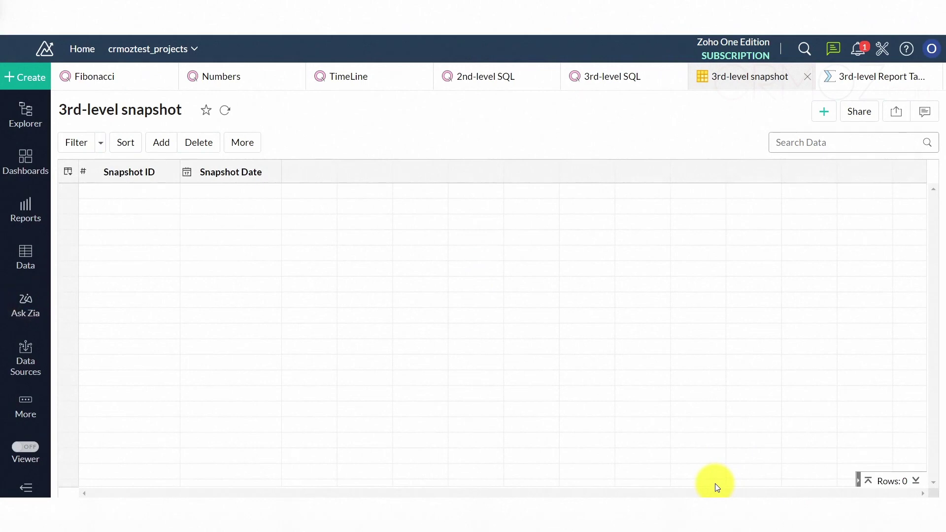
Refresh the 3rd-level snapshot table to load its data
click(225, 111)
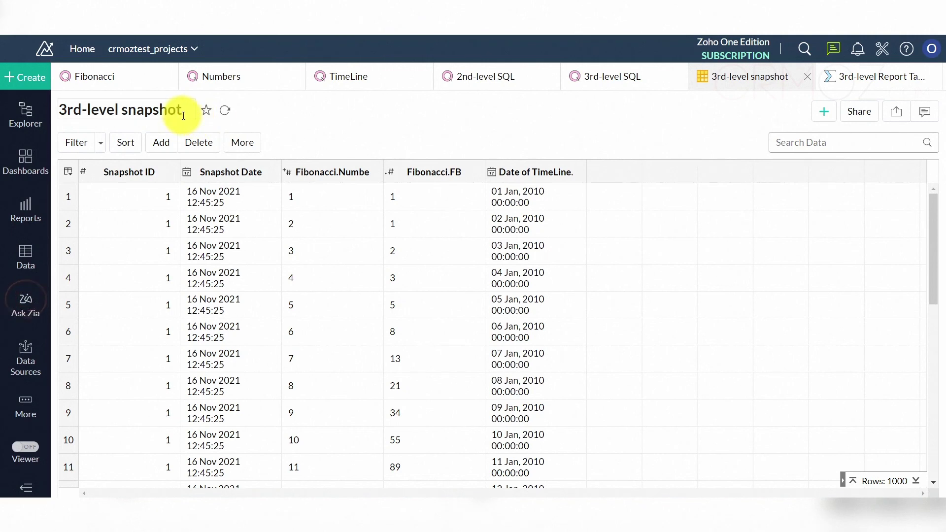
click(163, 110)
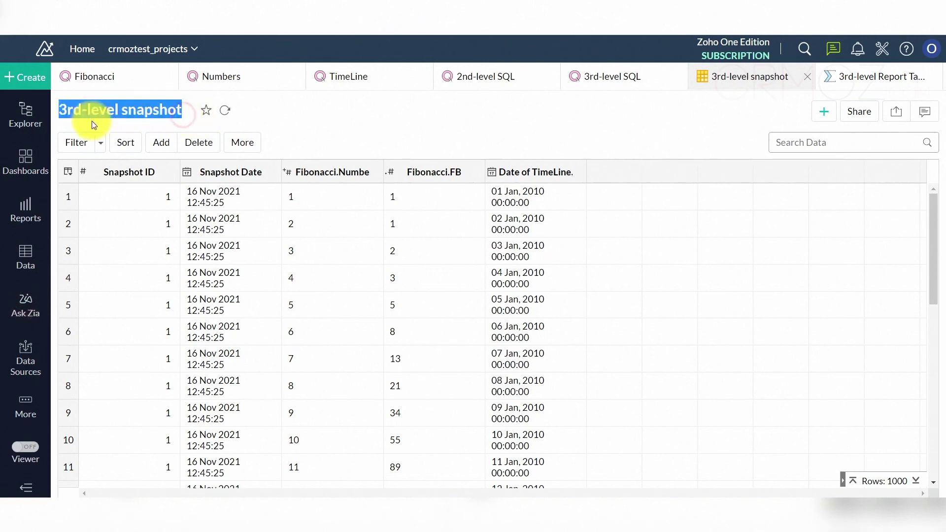
click(63, 114)
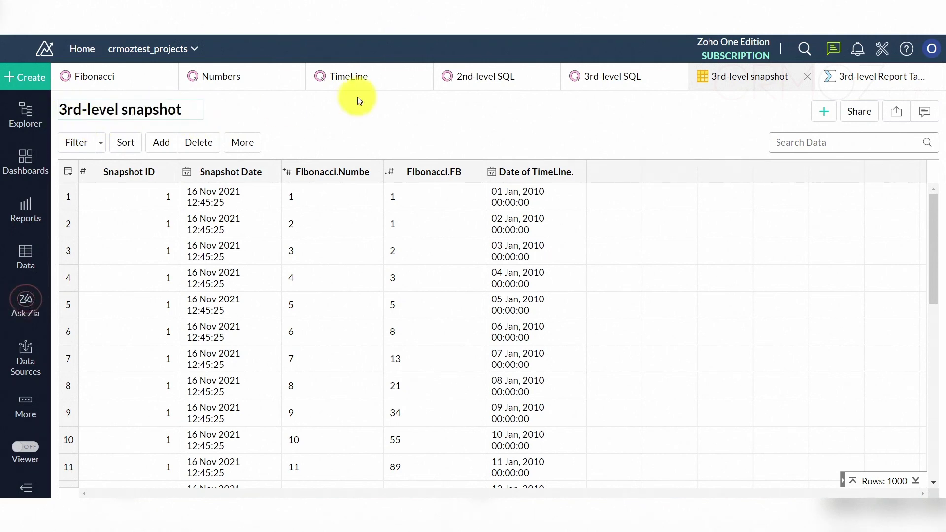
Close the 3rd-level SQL view and start a new query table with its SELECT query on 2nd-level SQL
middle_click(613, 78)
click(27, 87)
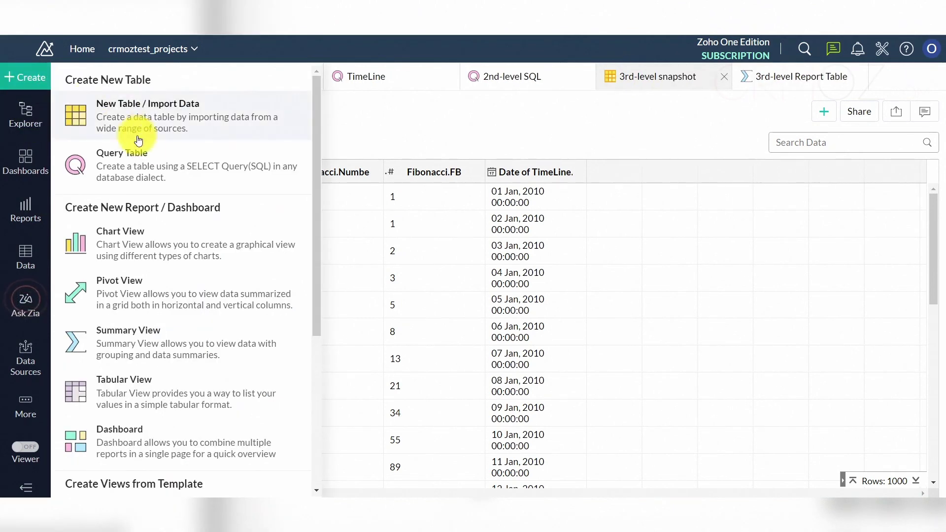
click(142, 168)
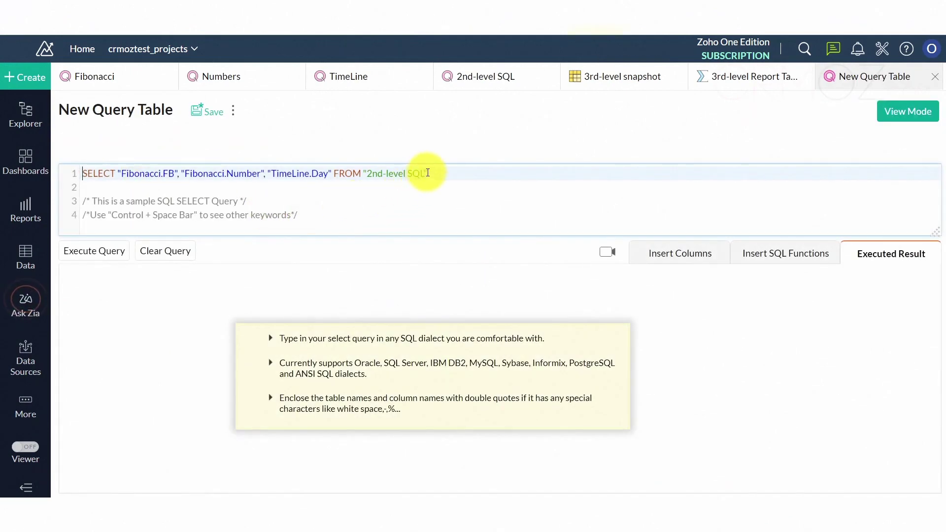
Replace the query's source table after FROM with 3rd-level snapshot and execute the query
drag(428, 173, 366, 176)
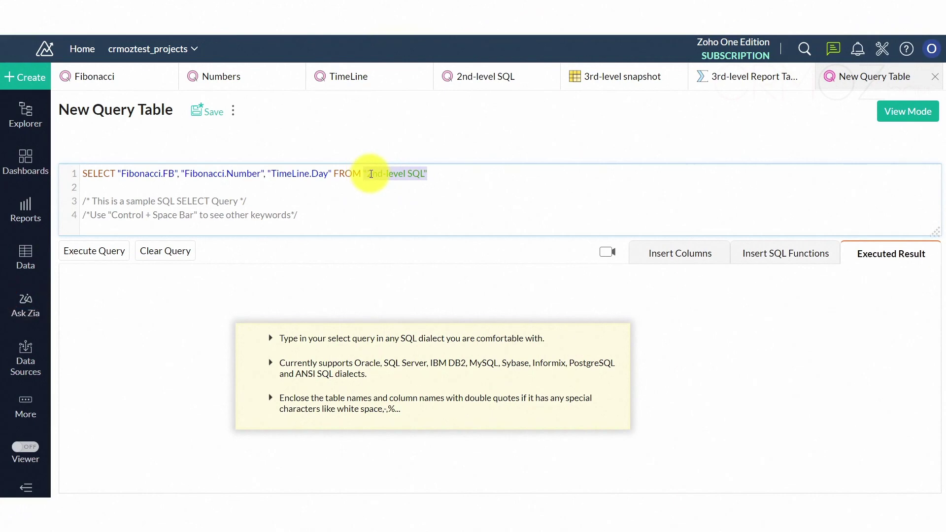
key(BackSpace)
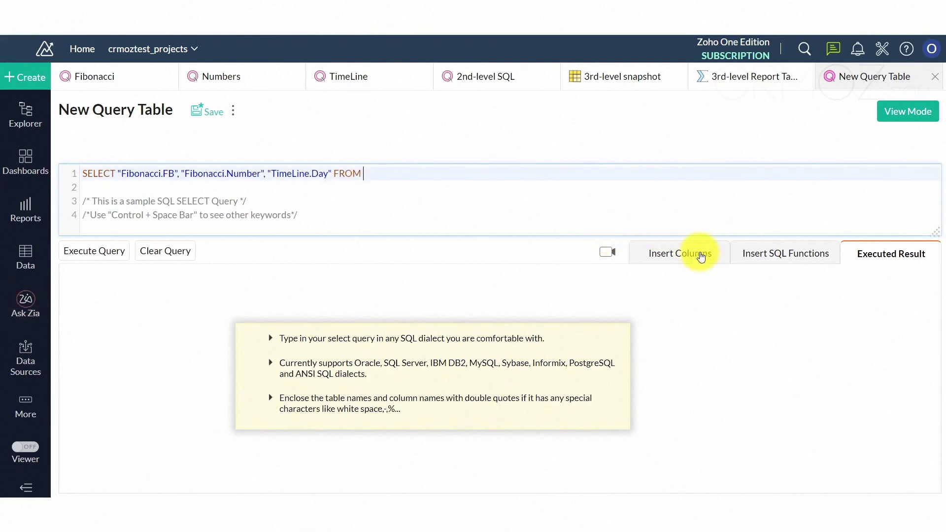
click(700, 252)
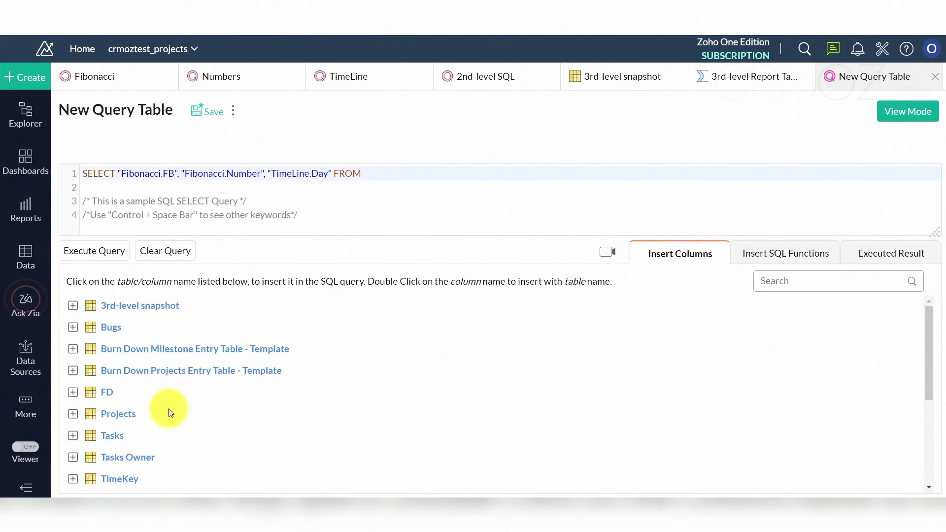
scroll(170, 413, down, 2)
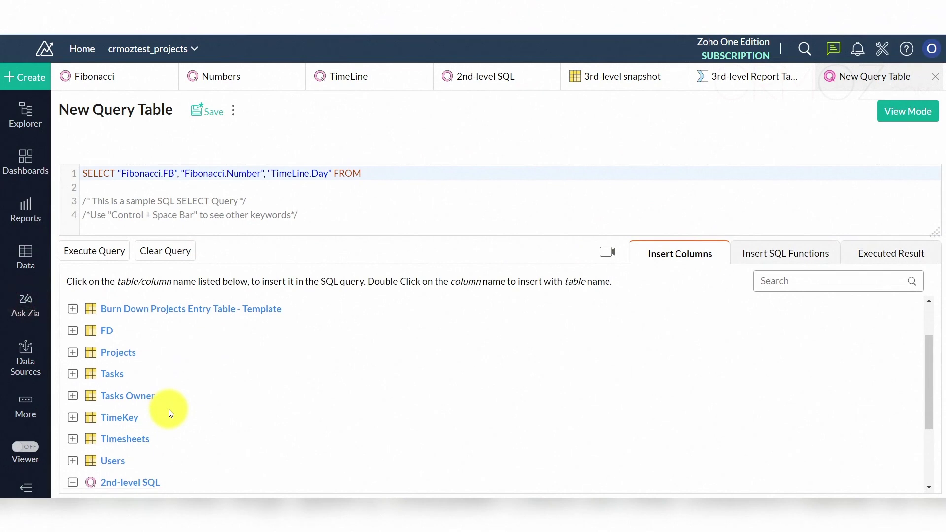
scroll(170, 413, up, 3)
click(161, 306)
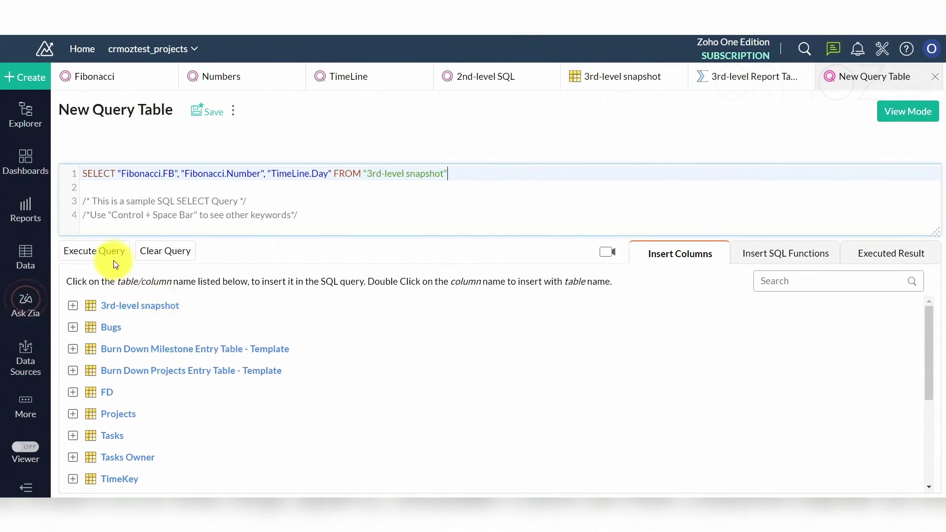
click(105, 252)
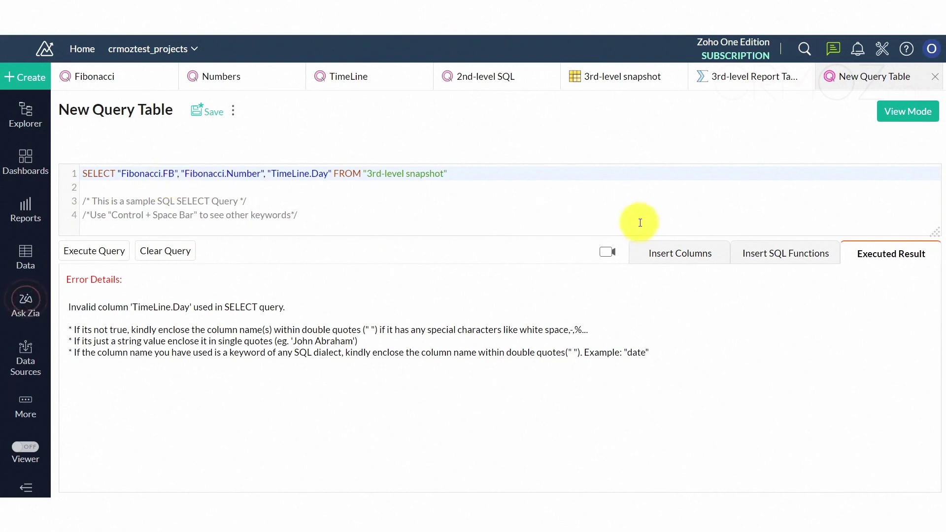
Insert the Date of TimeLine.Day column of 3rd-level snapshot into the query just before FROM
click(333, 172)
text(")
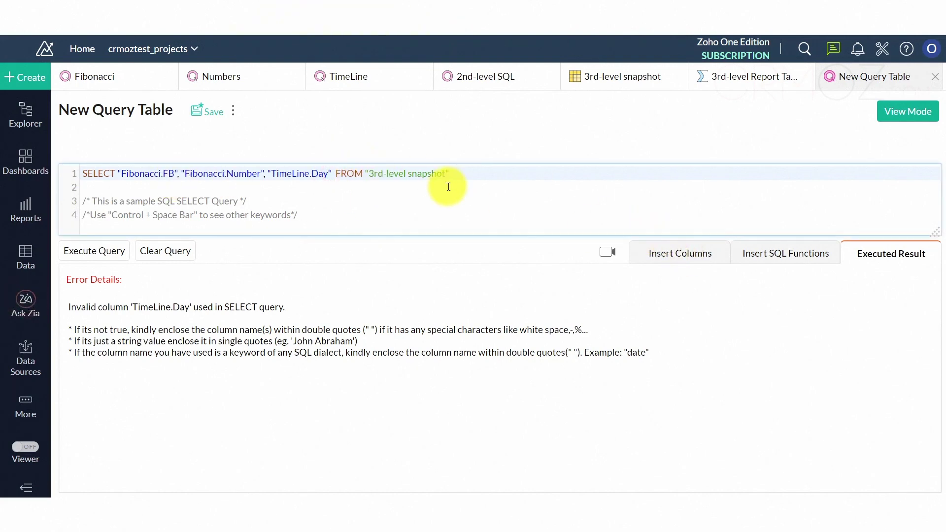
click(651, 256)
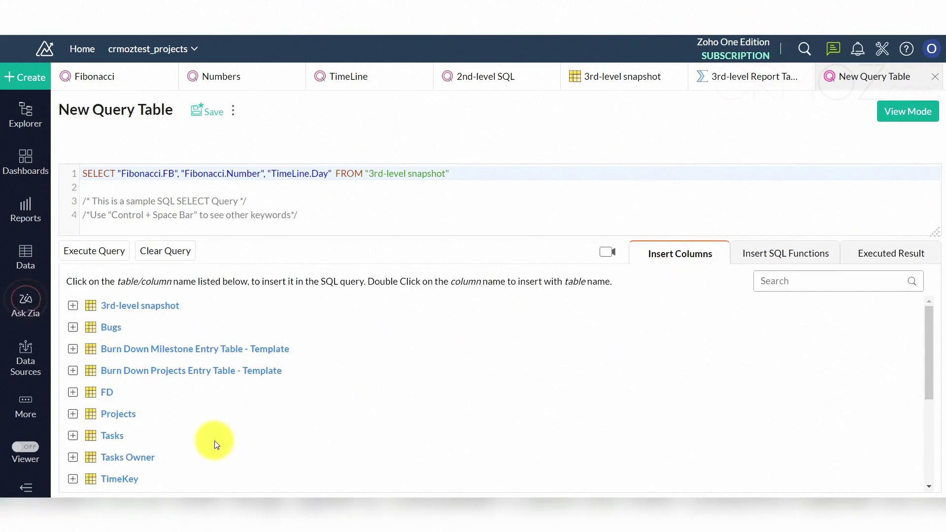
click(73, 306)
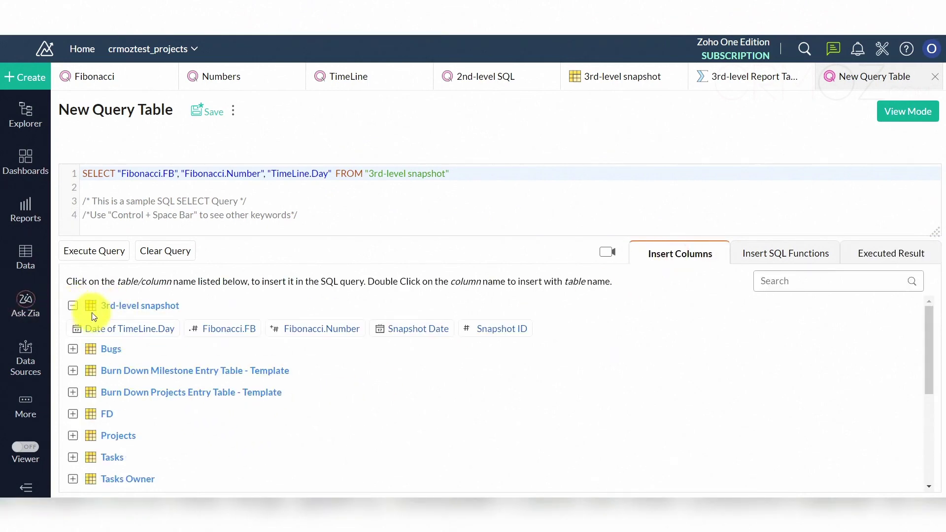
click(144, 329)
Remove the old "TimeLine.Day" column from the SELECT list and execute the query
click(332, 174)
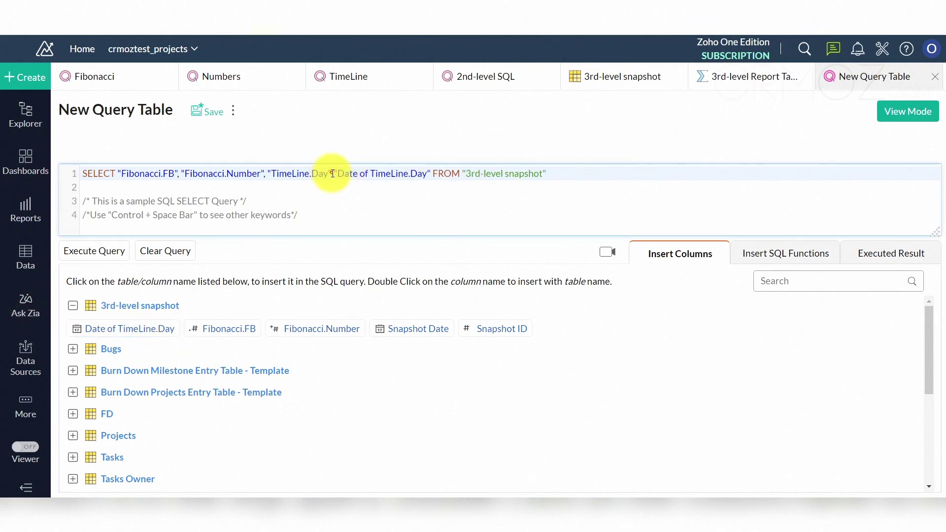
key(BackSpace)
key(BackSpace)
key(BackSpace)
key(BackSpace)
key(BackSpace)
key(BackSpace)
key(BackSpace)
key(BackSpace)
key(BackSpace)
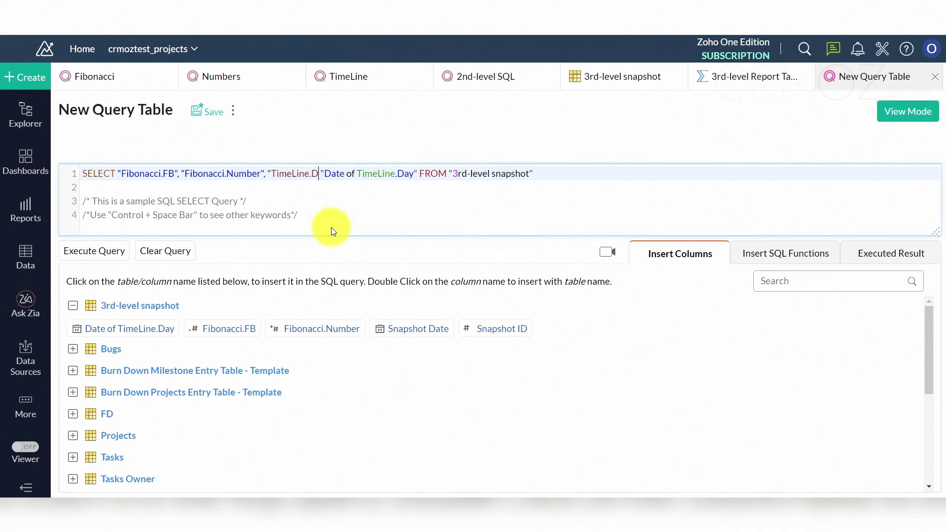
key(BackSpace)
key(BackSpace)
key(BackSpace)
key(BackSpace)
key(BackSpace)
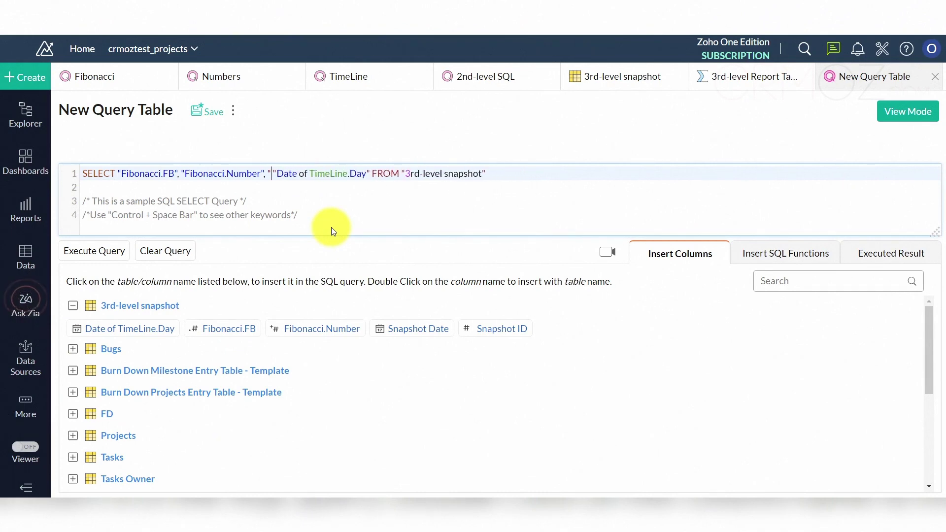
key(BackSpace)
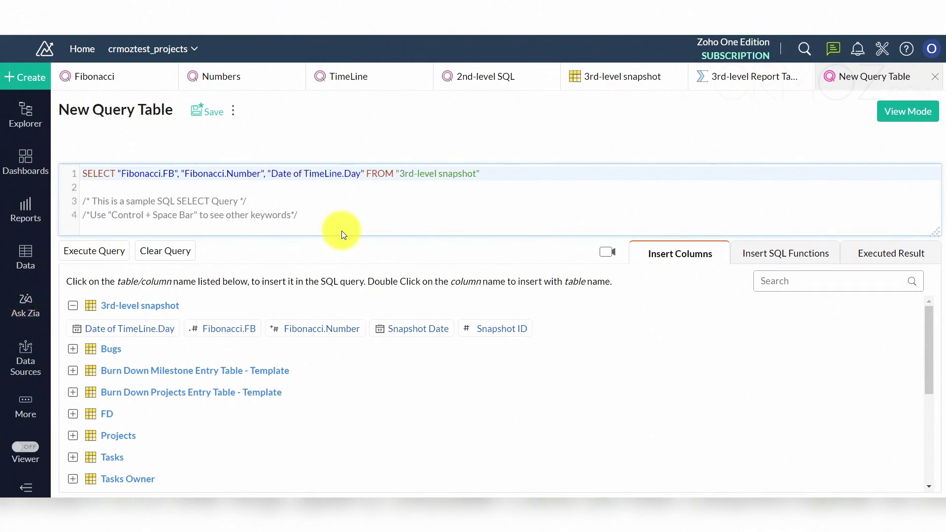
click(94, 252)
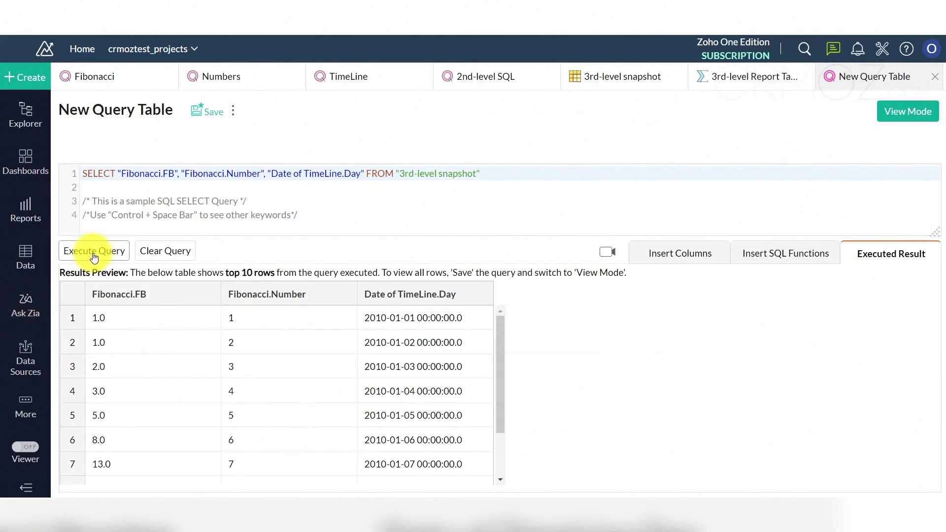
Rename the query table to 4th-level SQL and save it in the Zoho Projects Modules (Data) folder
click(174, 109)
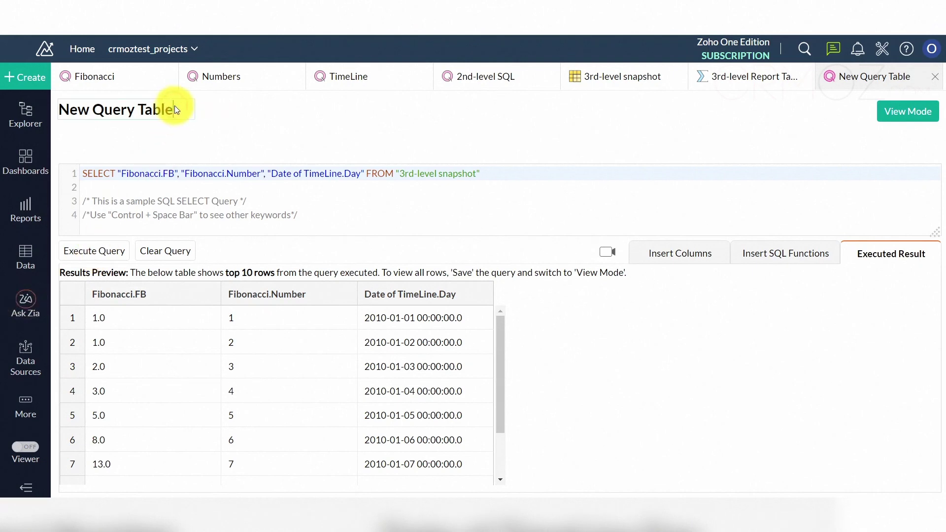
drag(176, 112, 67, 134)
text(4)
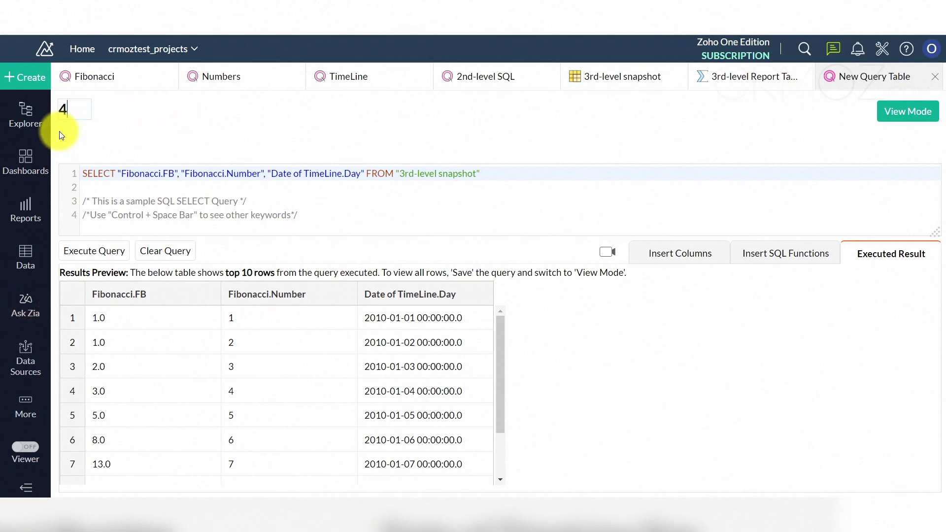
text(th-lev)
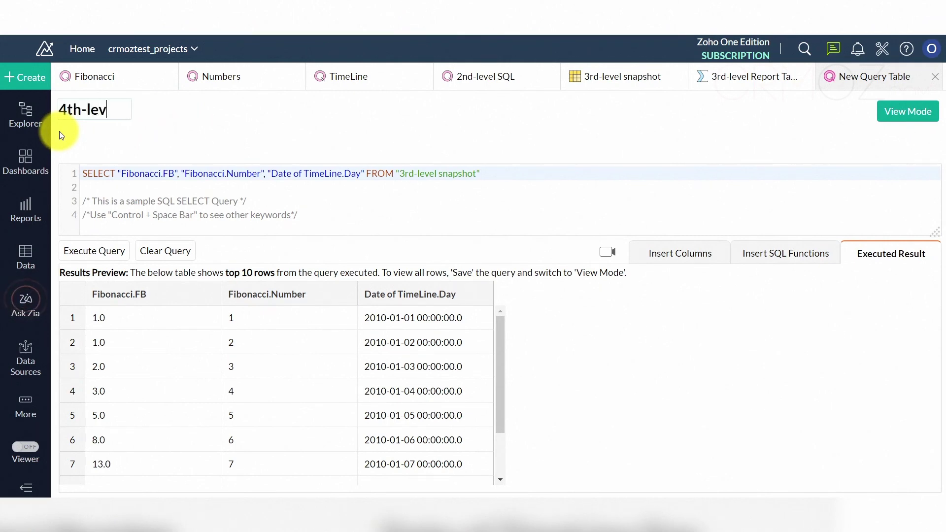
text(el SQL)
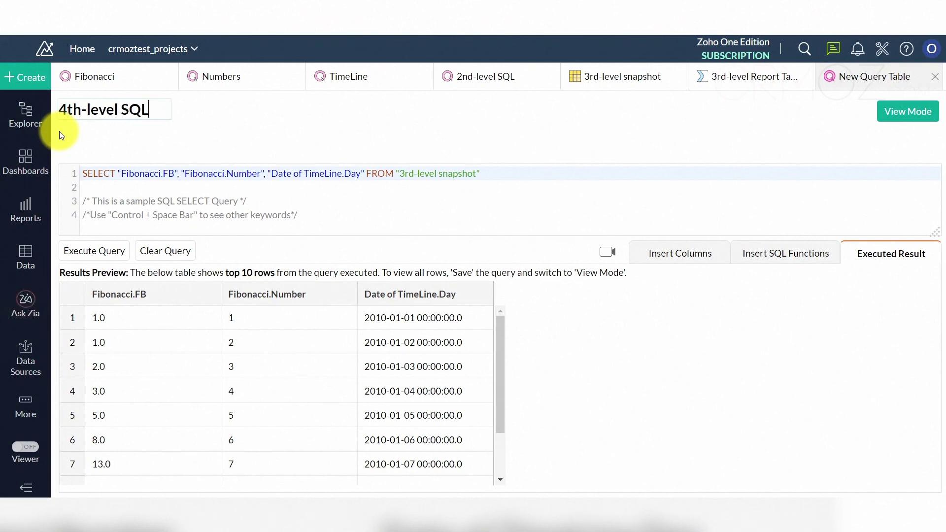
click(102, 144)
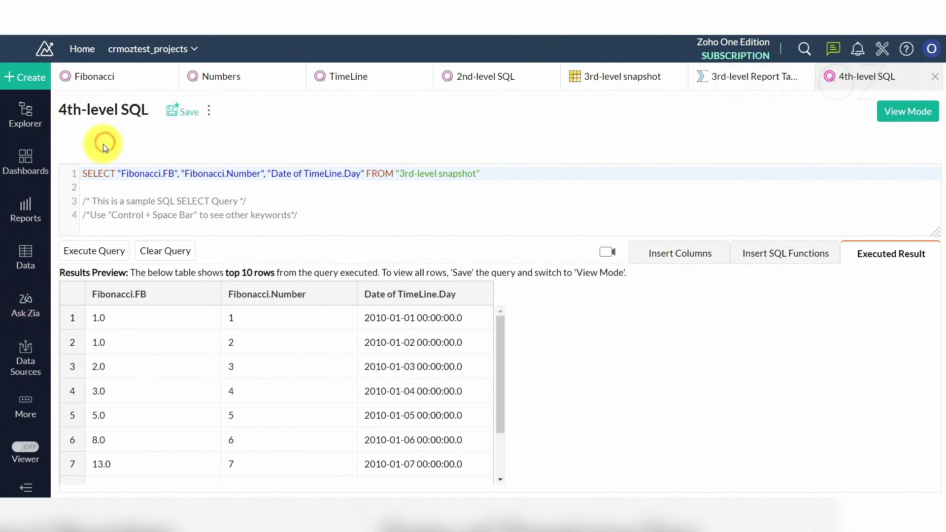
triple_click(74, 109)
click(71, 127)
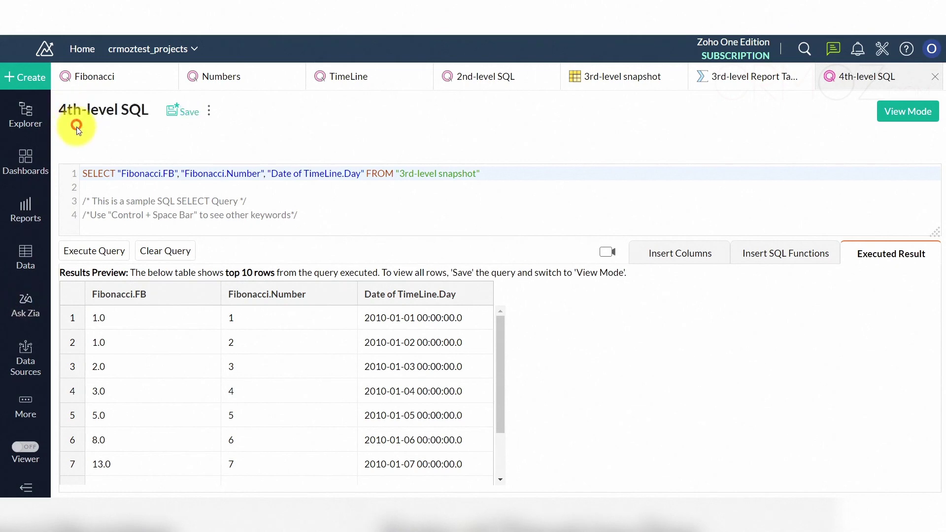
click(187, 114)
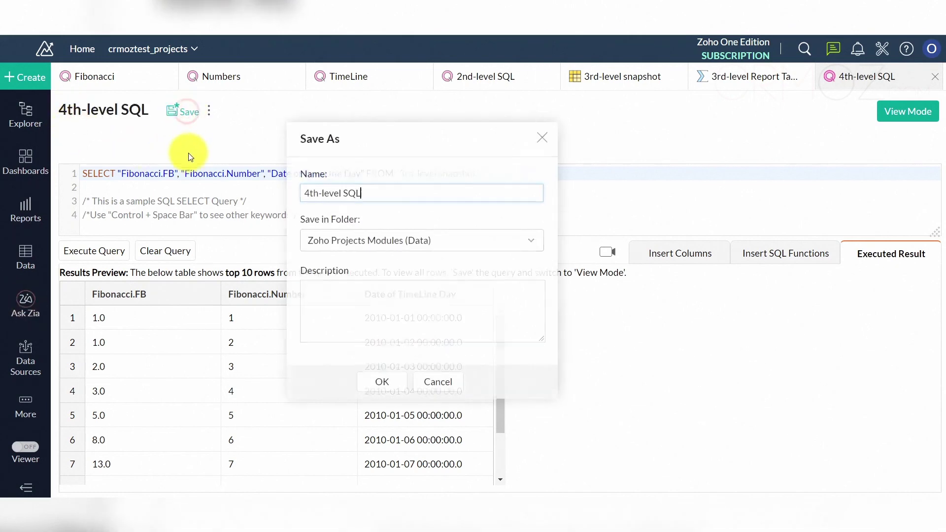
click(396, 390)
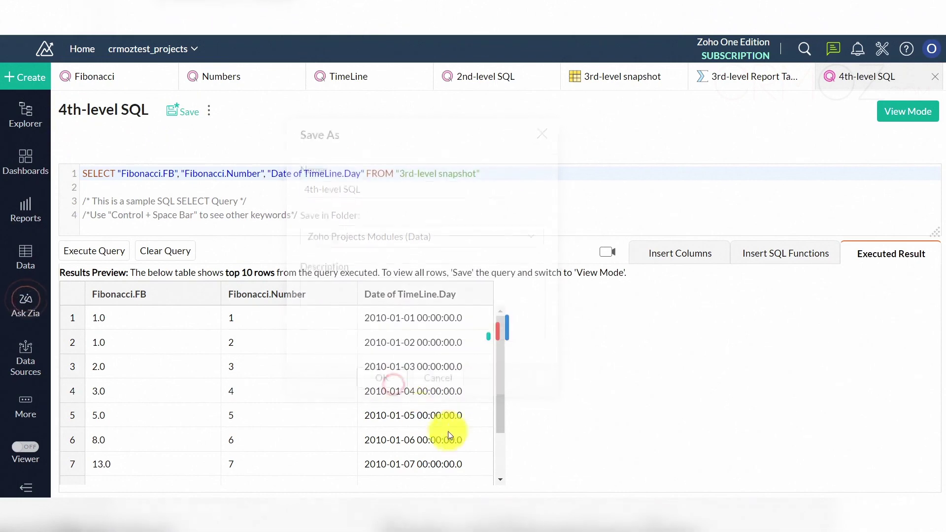